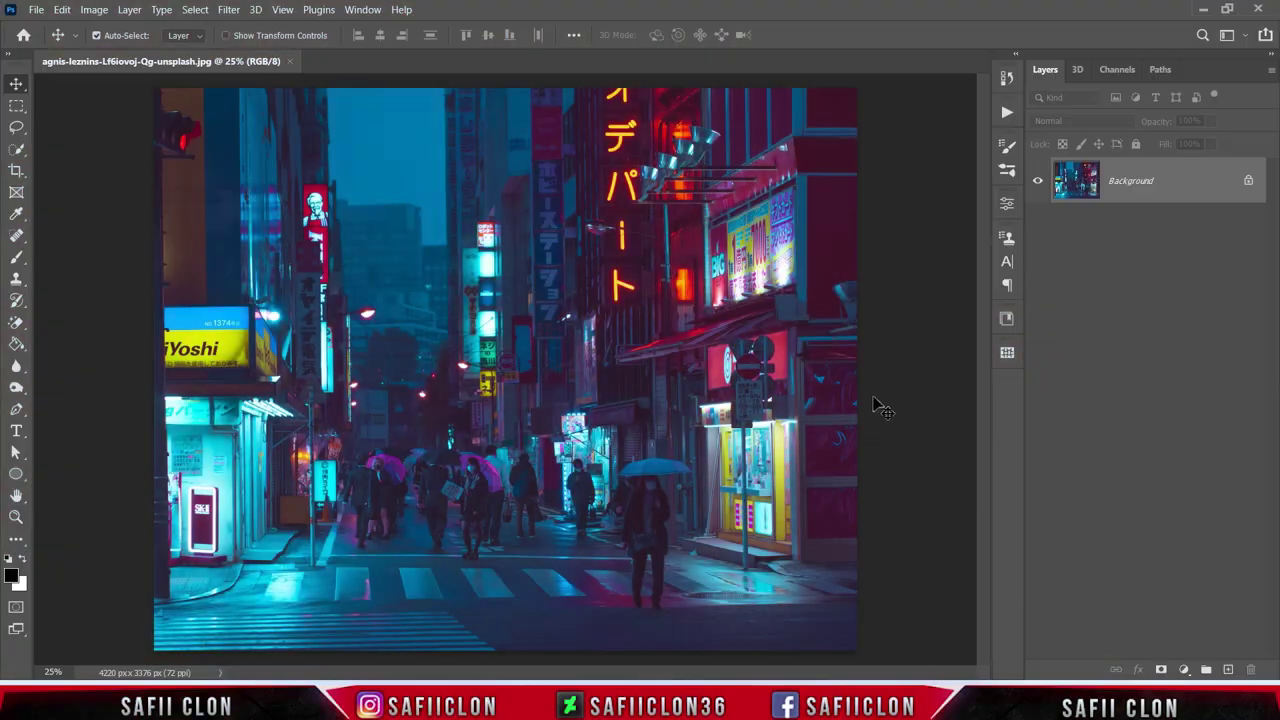
Unlock the city photo's Background layer so it becomes the editable Layer 0
key(ctrl+minus)
key(ctrl+plus)
click(1249, 183)
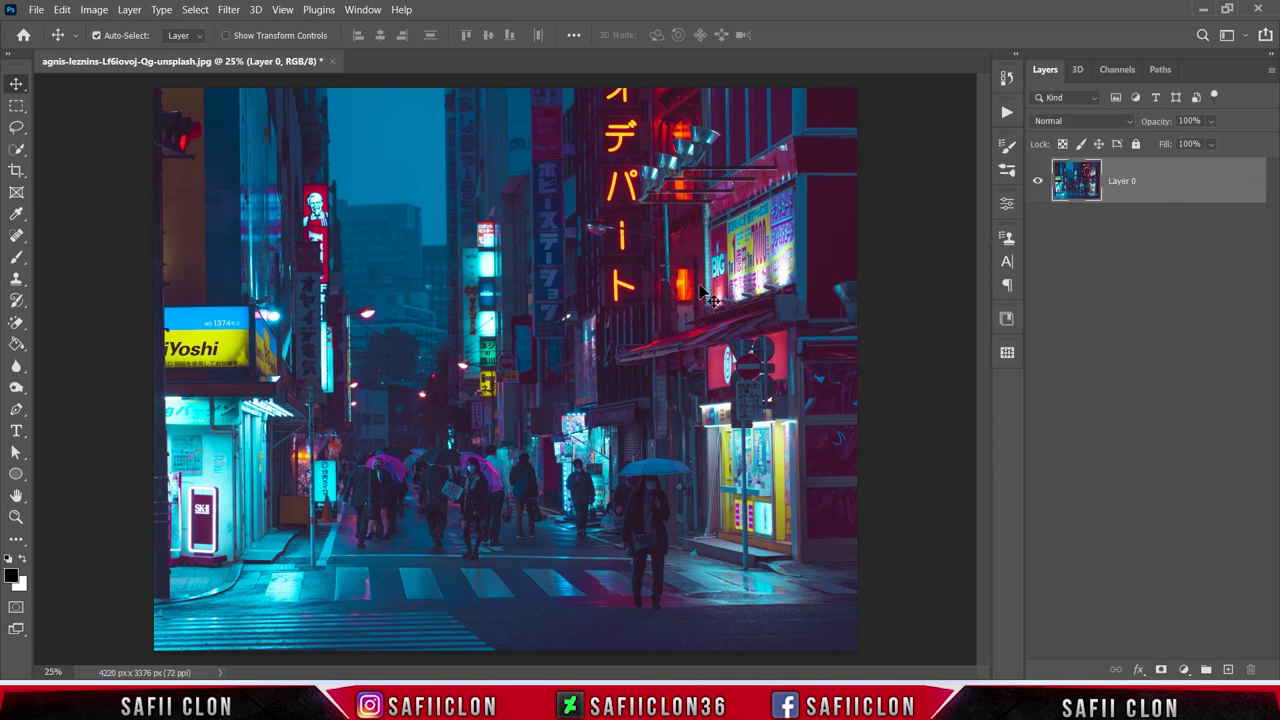
click(36, 10)
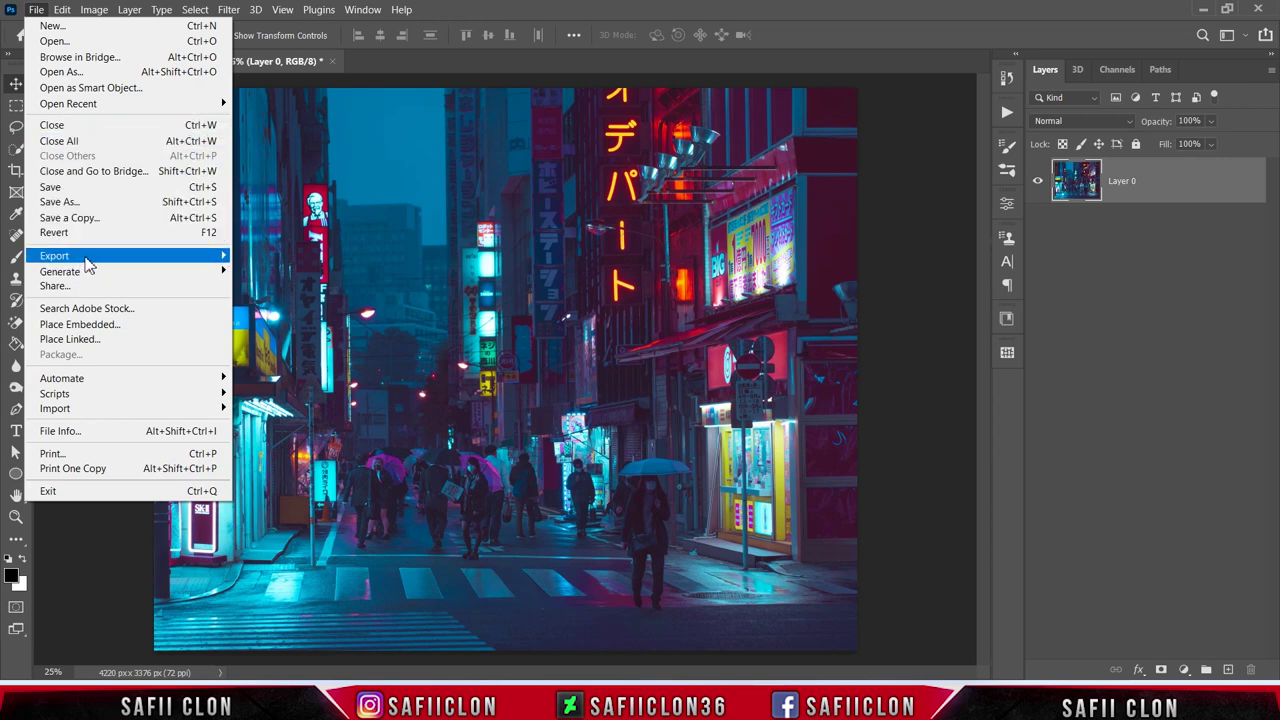
mouse_move(55, 256)
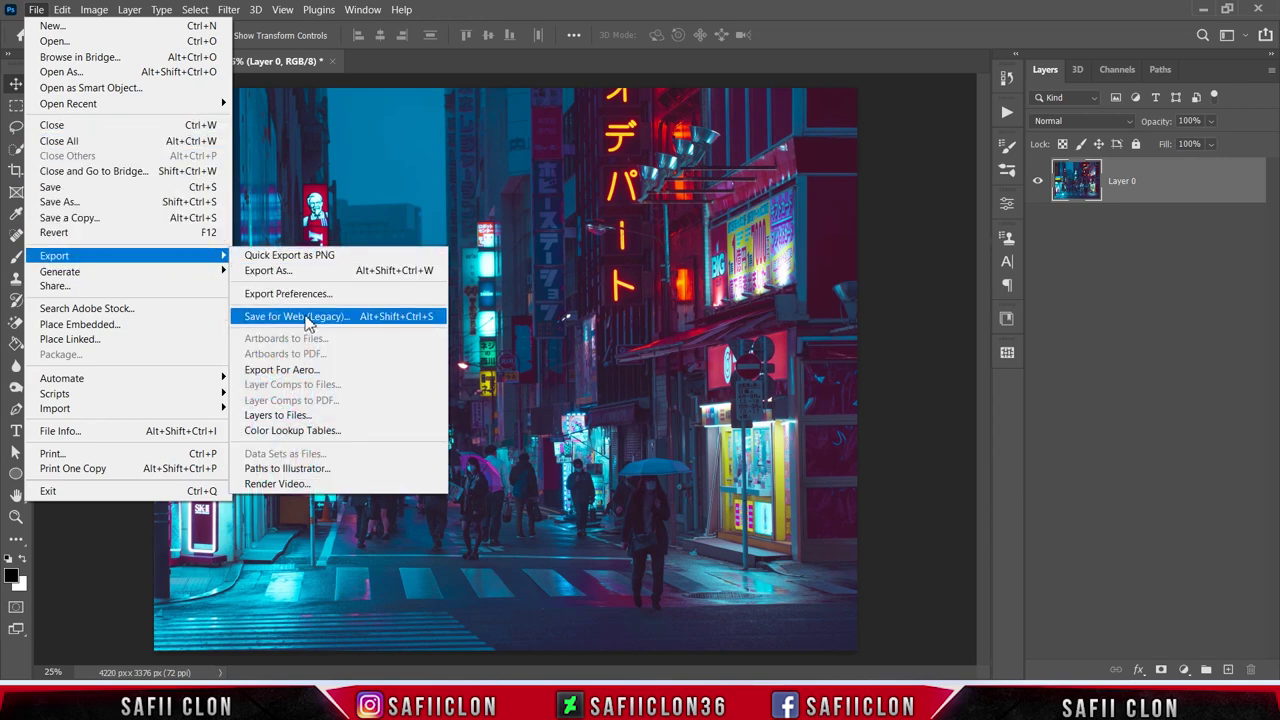
In Save for Web (Legacy), reduce the photo's palette to 10 colours
click(304, 317)
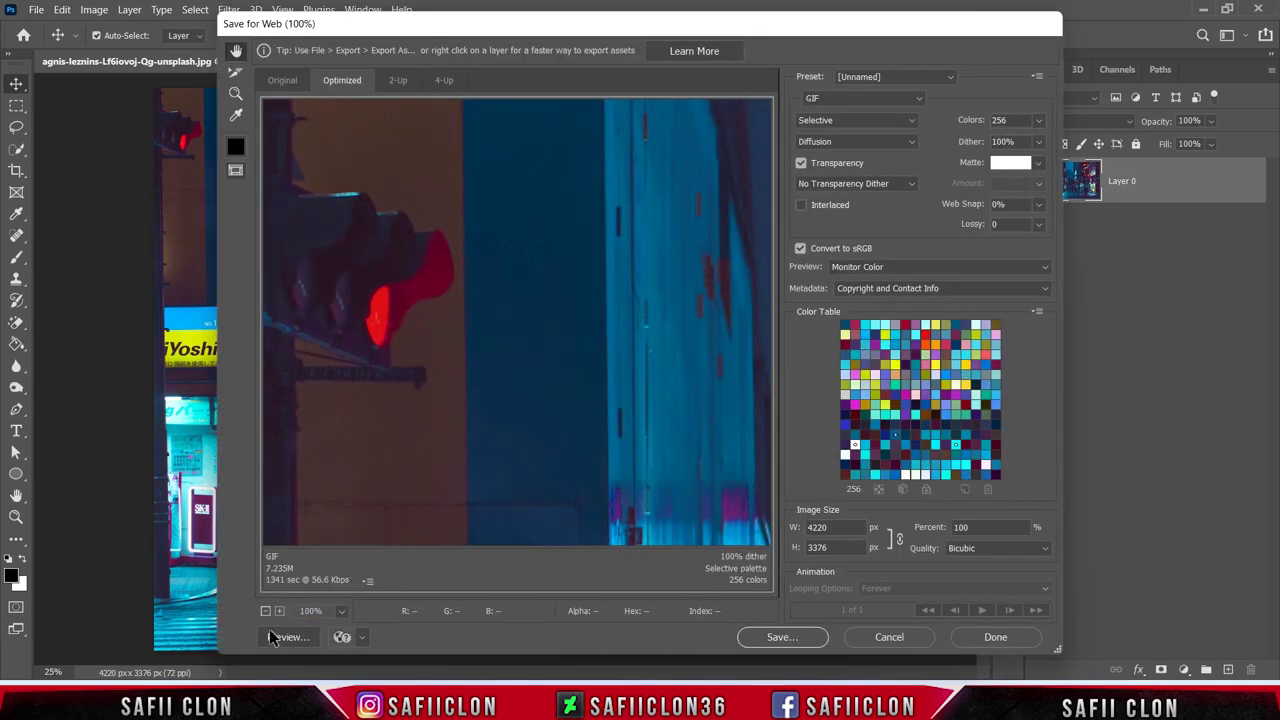
click(266, 611)
click(266, 611)
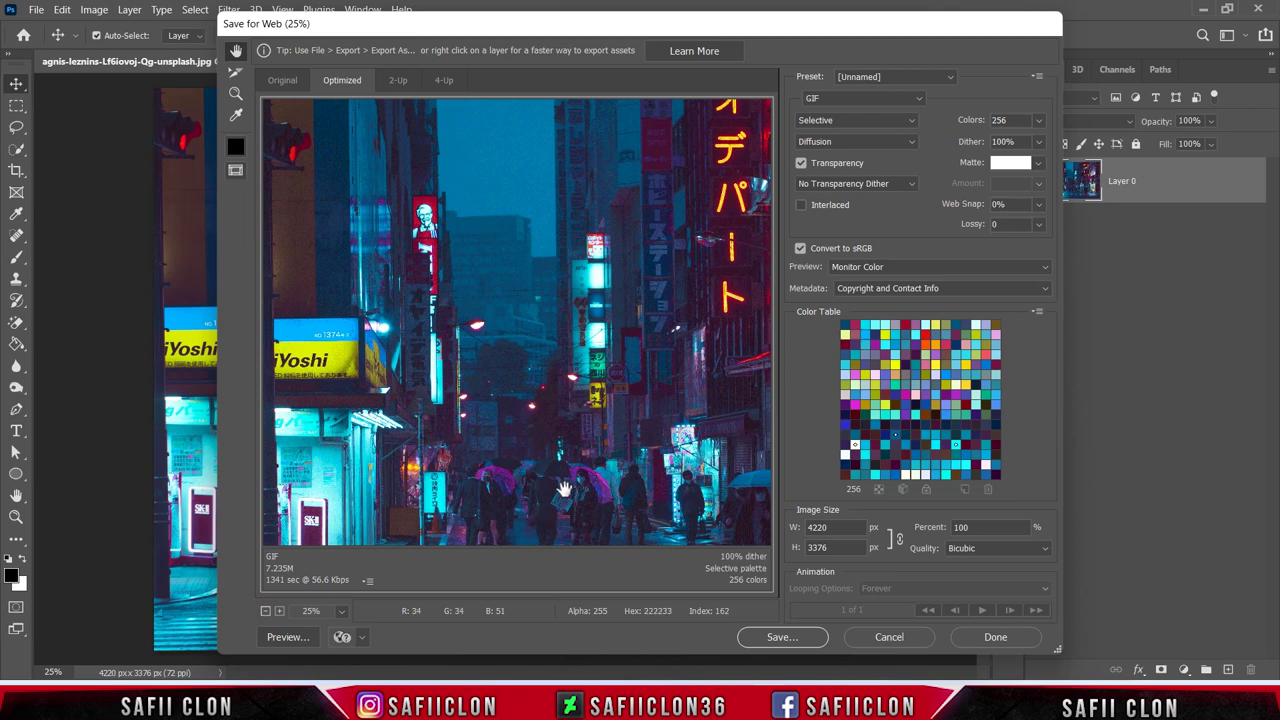
drag(560, 492, 562, 387)
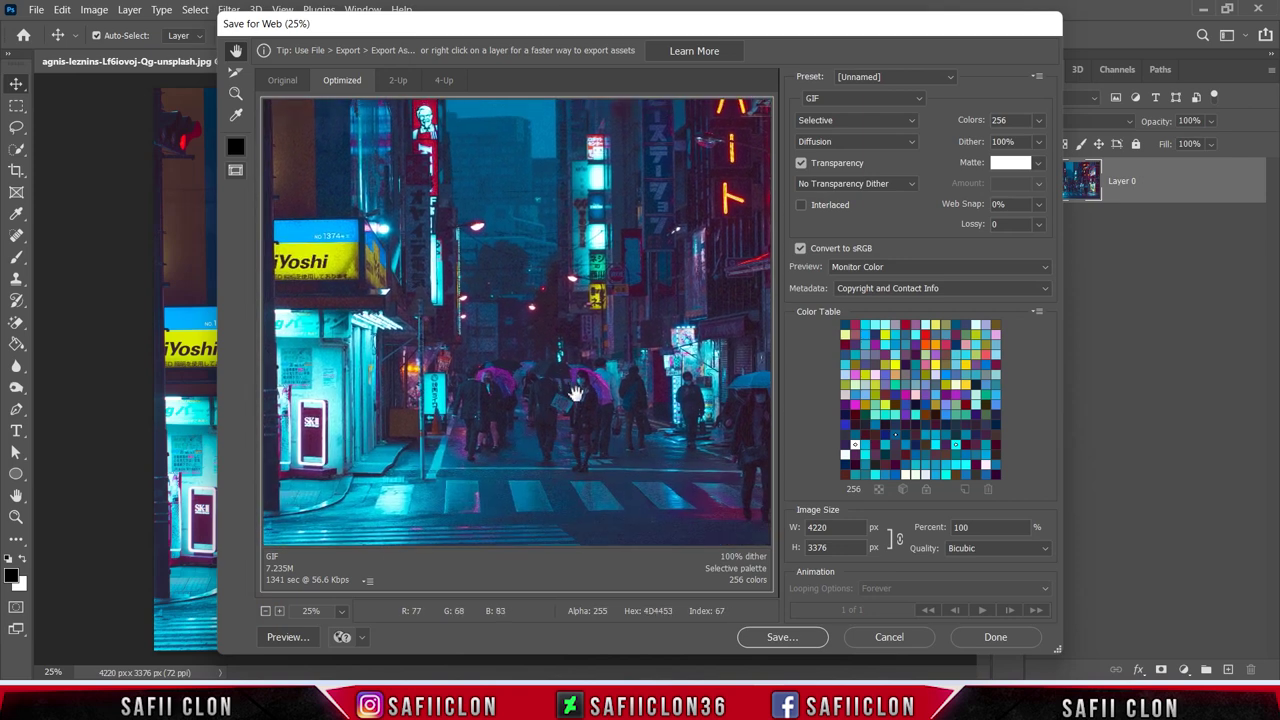
drag(1011, 120, 990, 120)
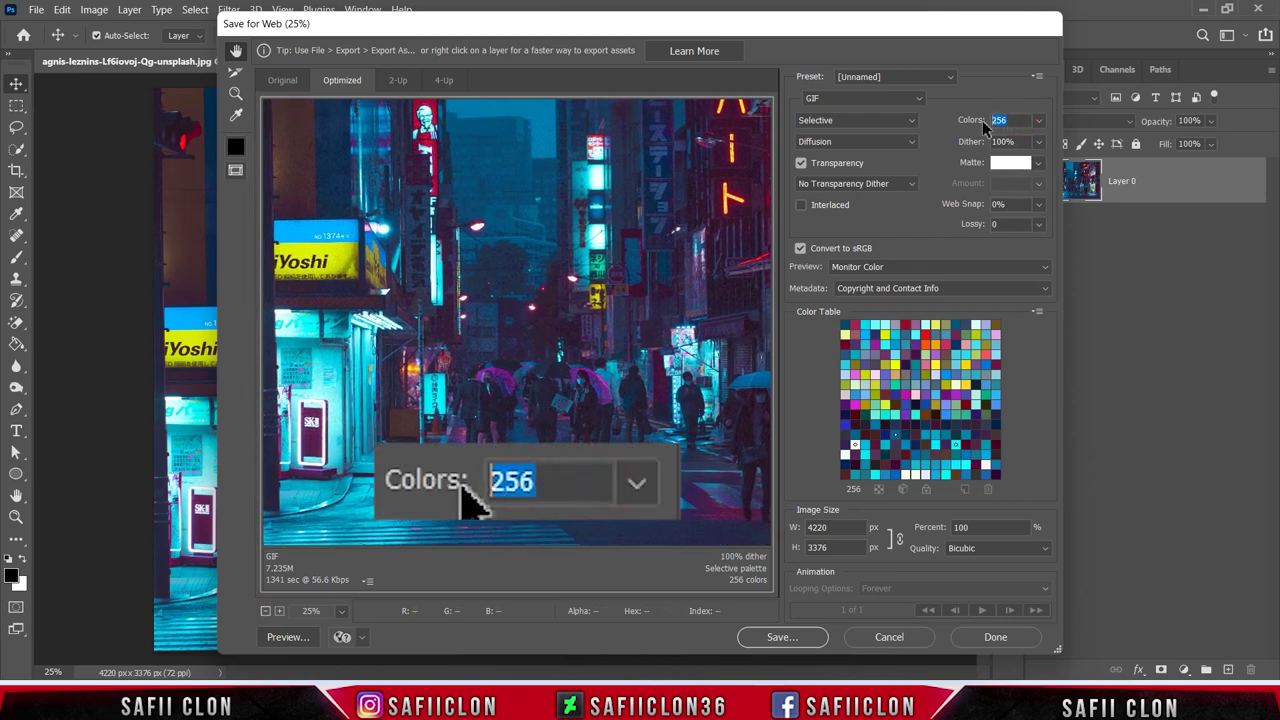
text(1)
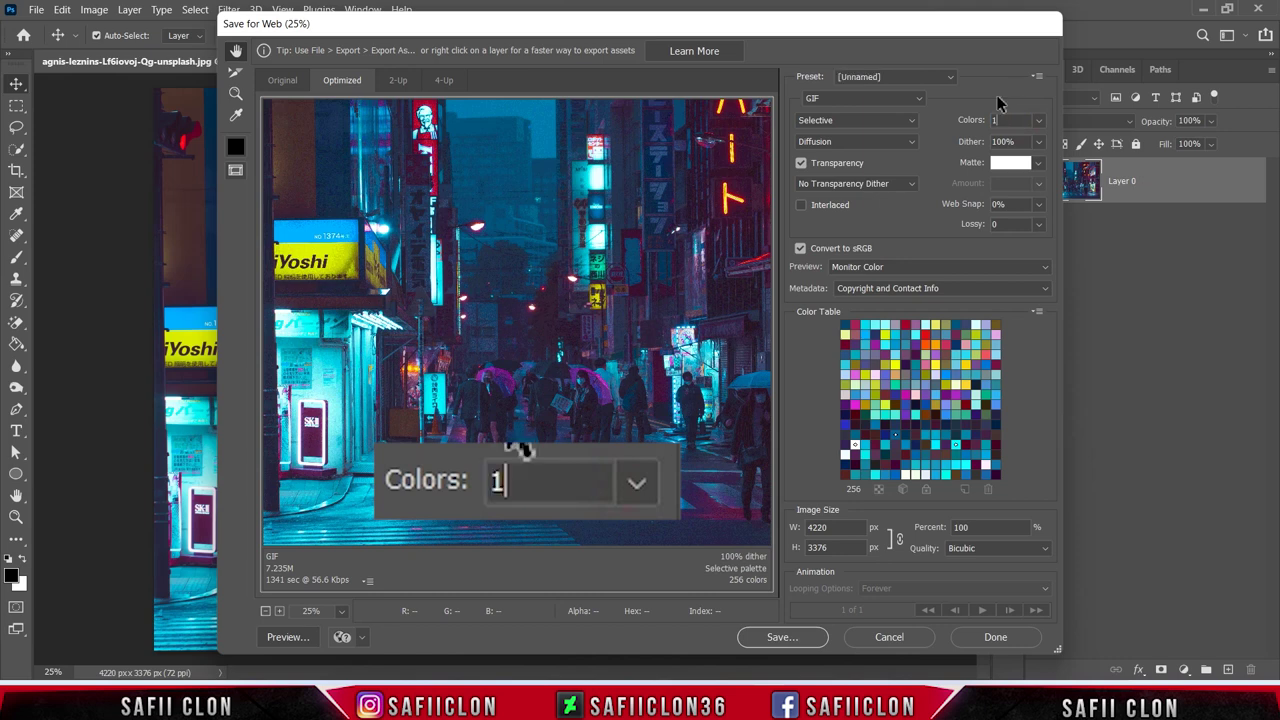
text(0)
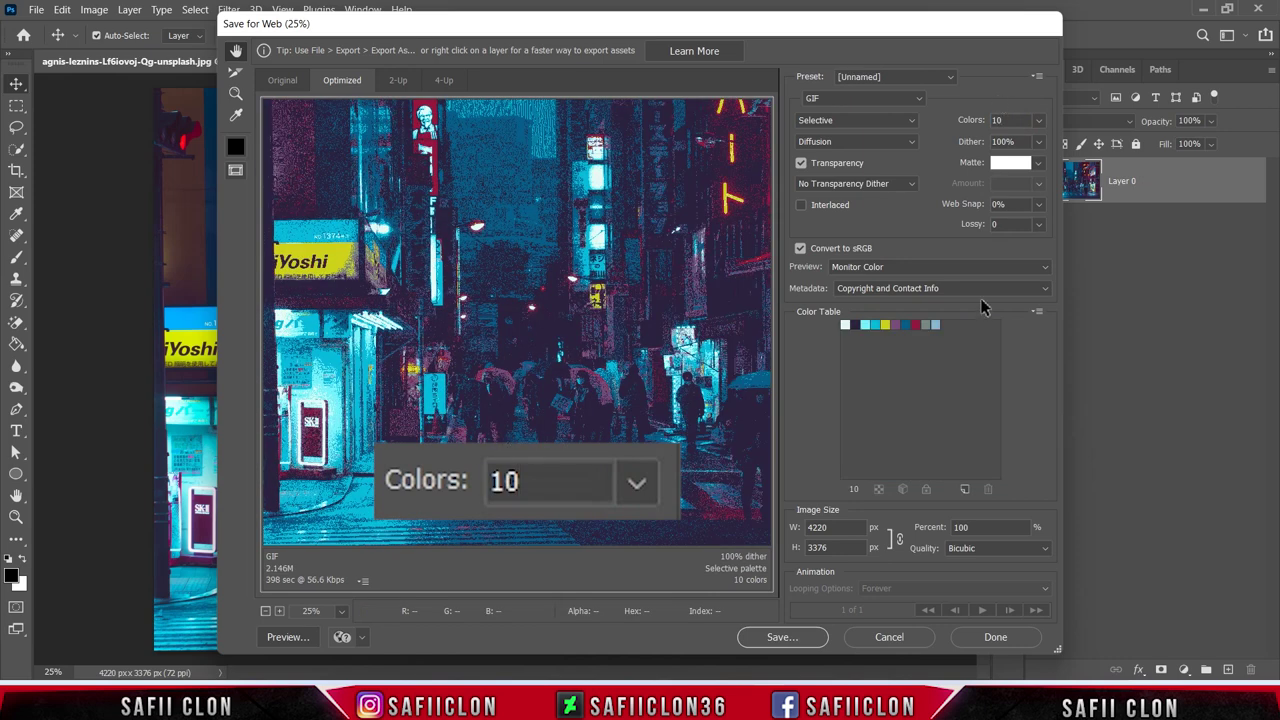
Save the colour table as Color.act (Adobe Color Table) and cancel the export
click(1037, 314)
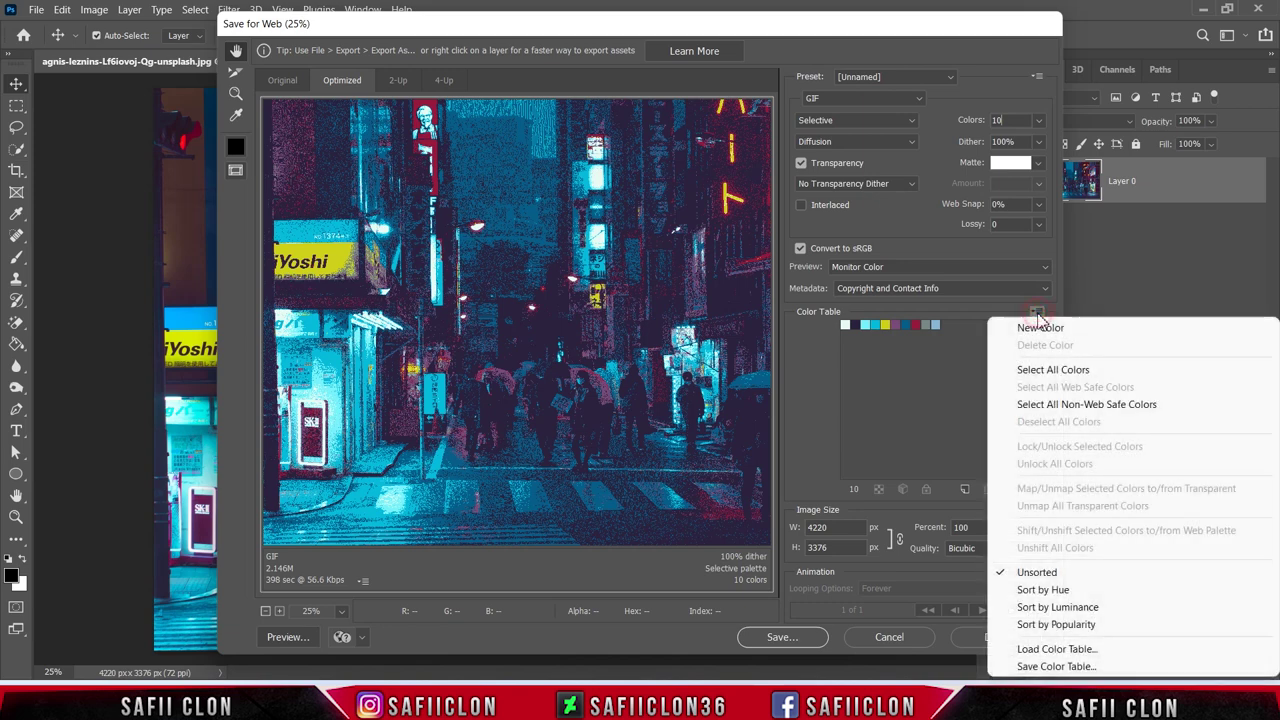
click(1043, 667)
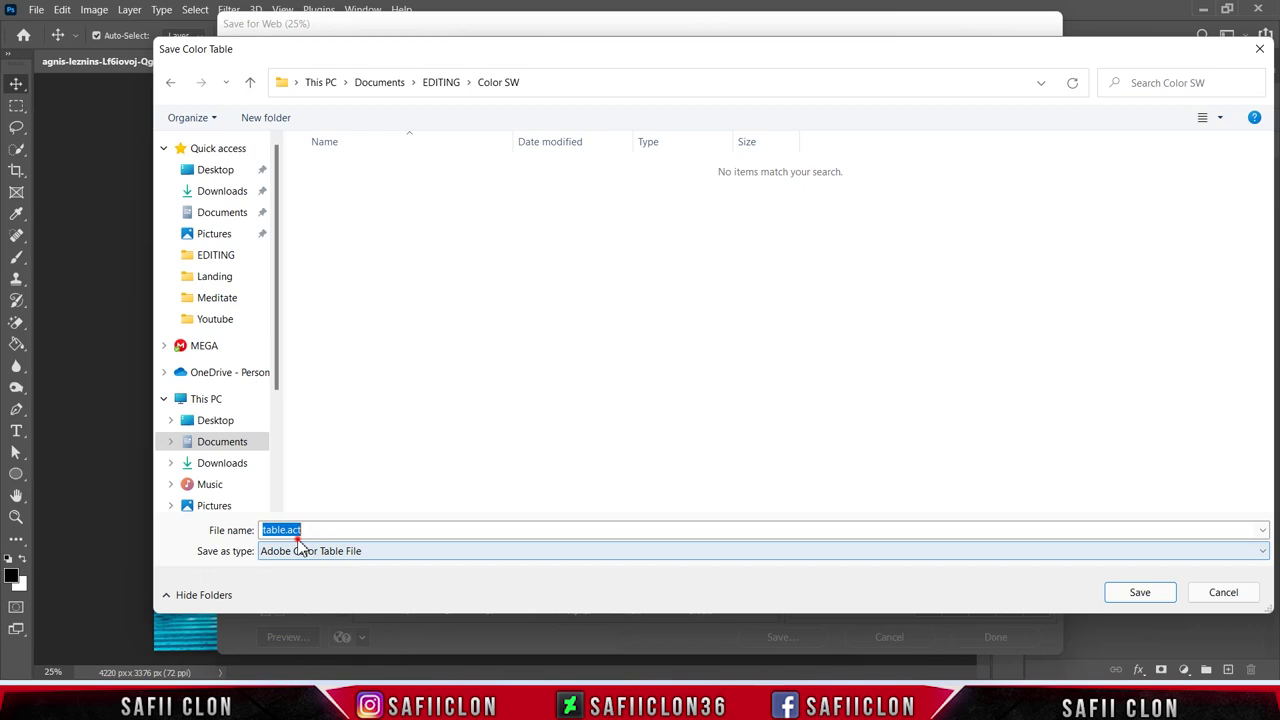
drag(286, 529, 258, 529)
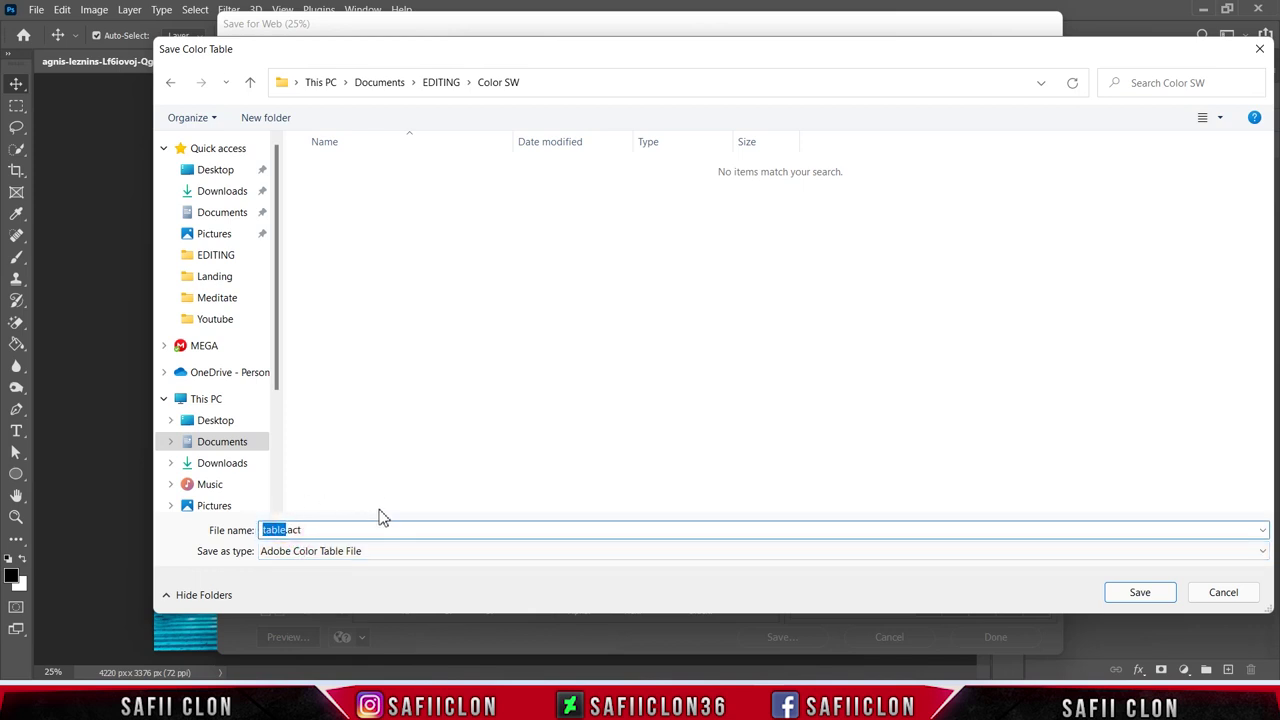
text(Color)
click(362, 551)
click(345, 568)
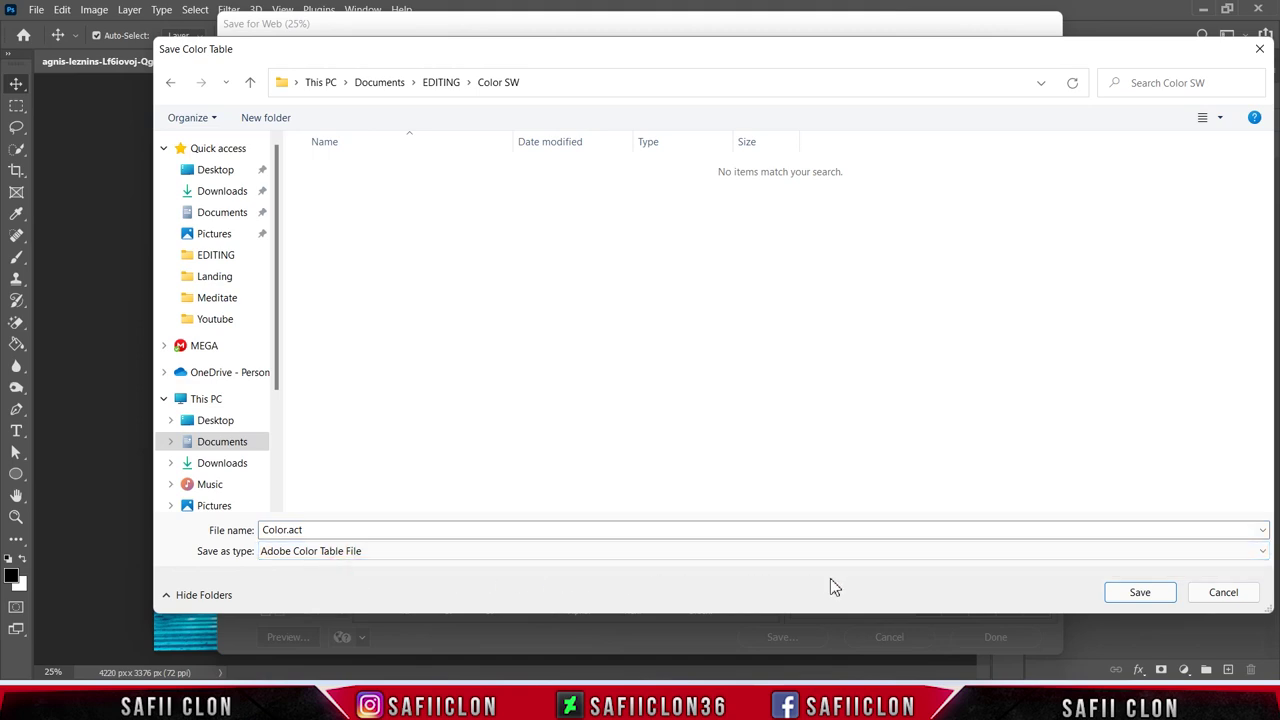
click(1140, 592)
click(1145, 593)
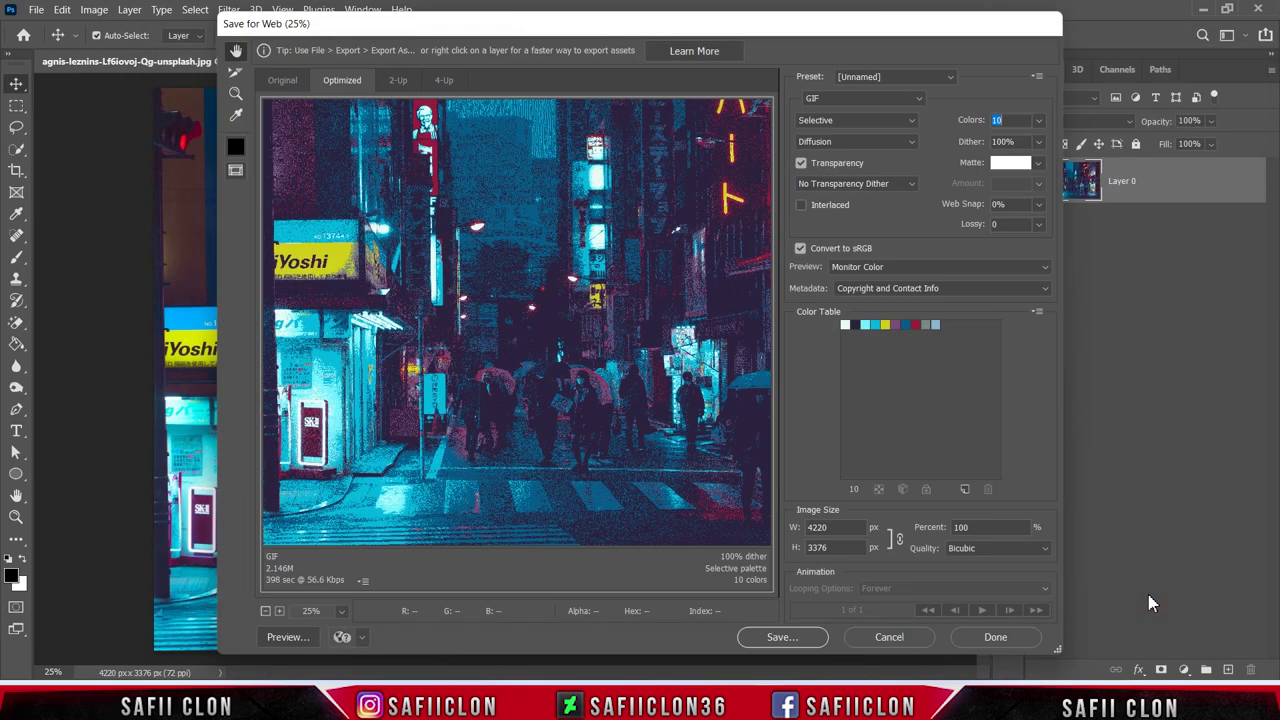
click(889, 640)
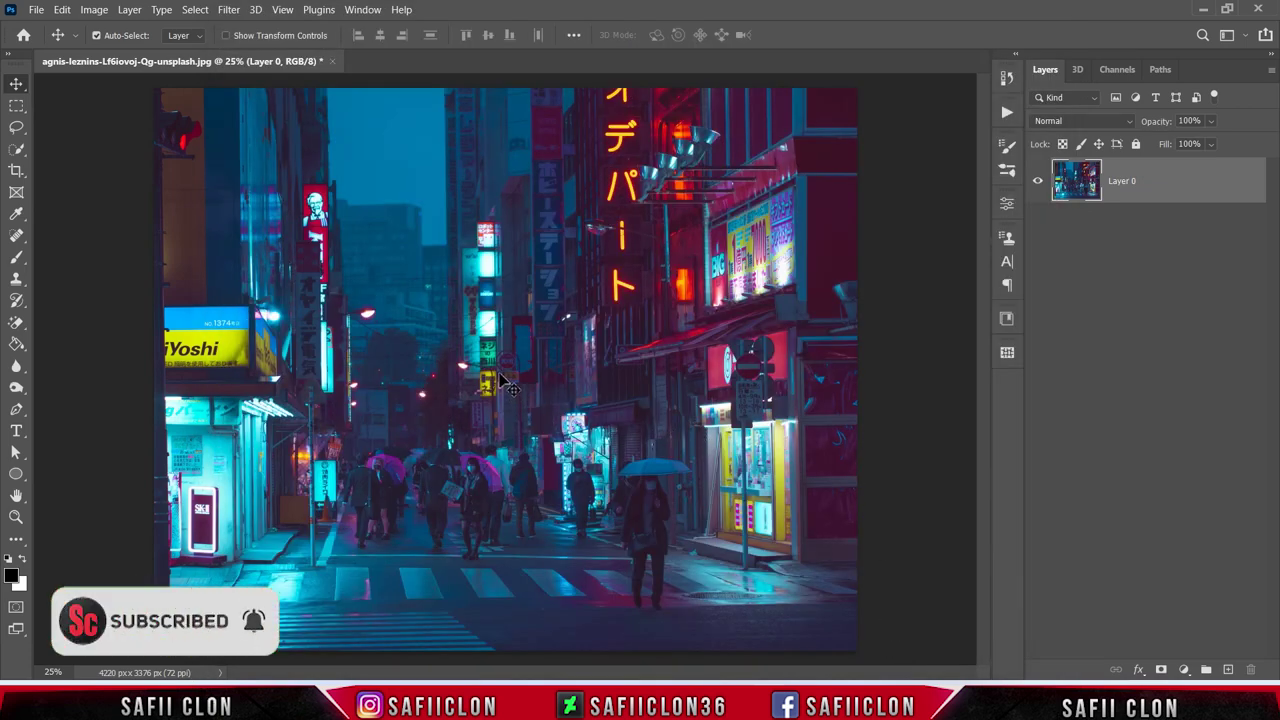
Extend the canvas height by a relative 25 percent, anchored at top-middle
click(94, 12)
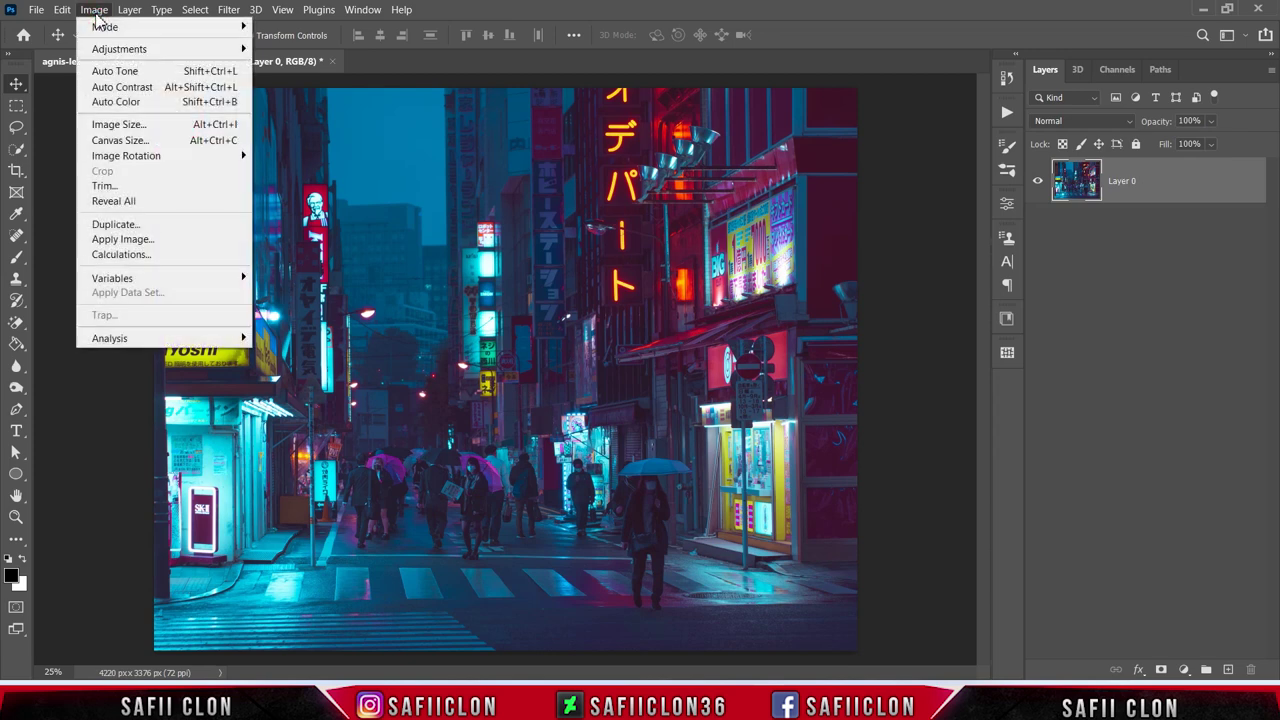
click(137, 148)
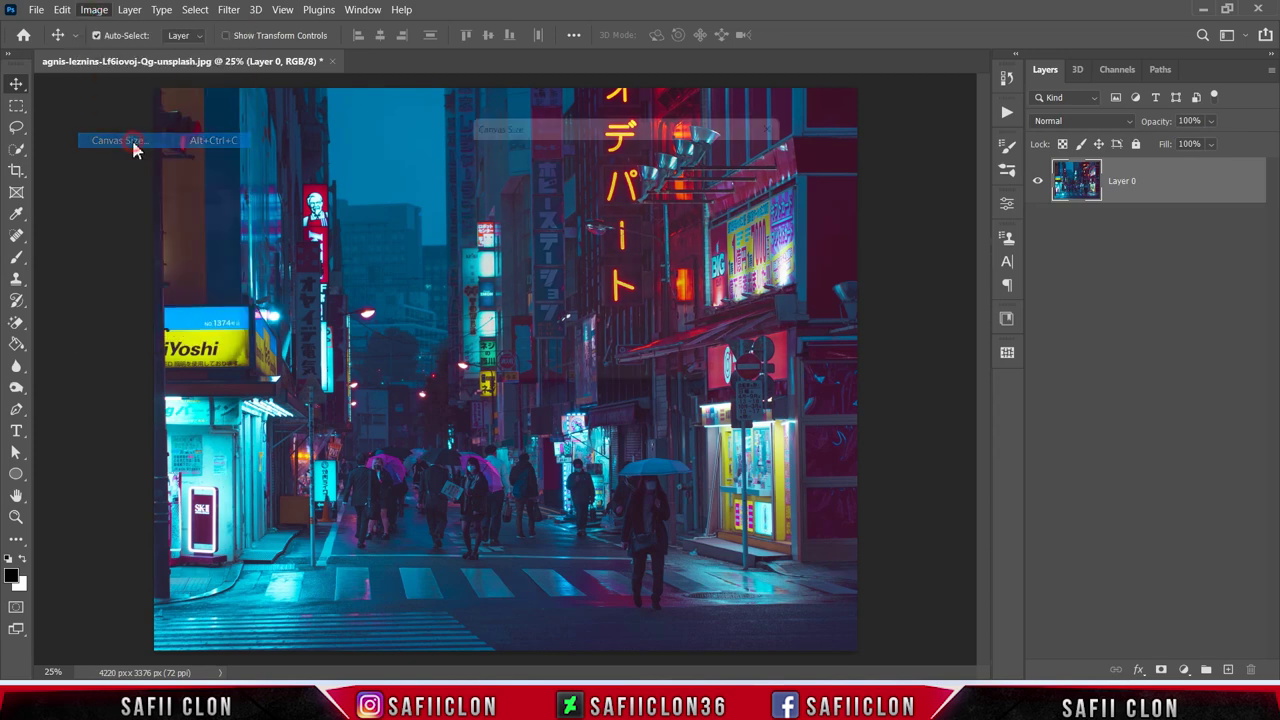
click(695, 228)
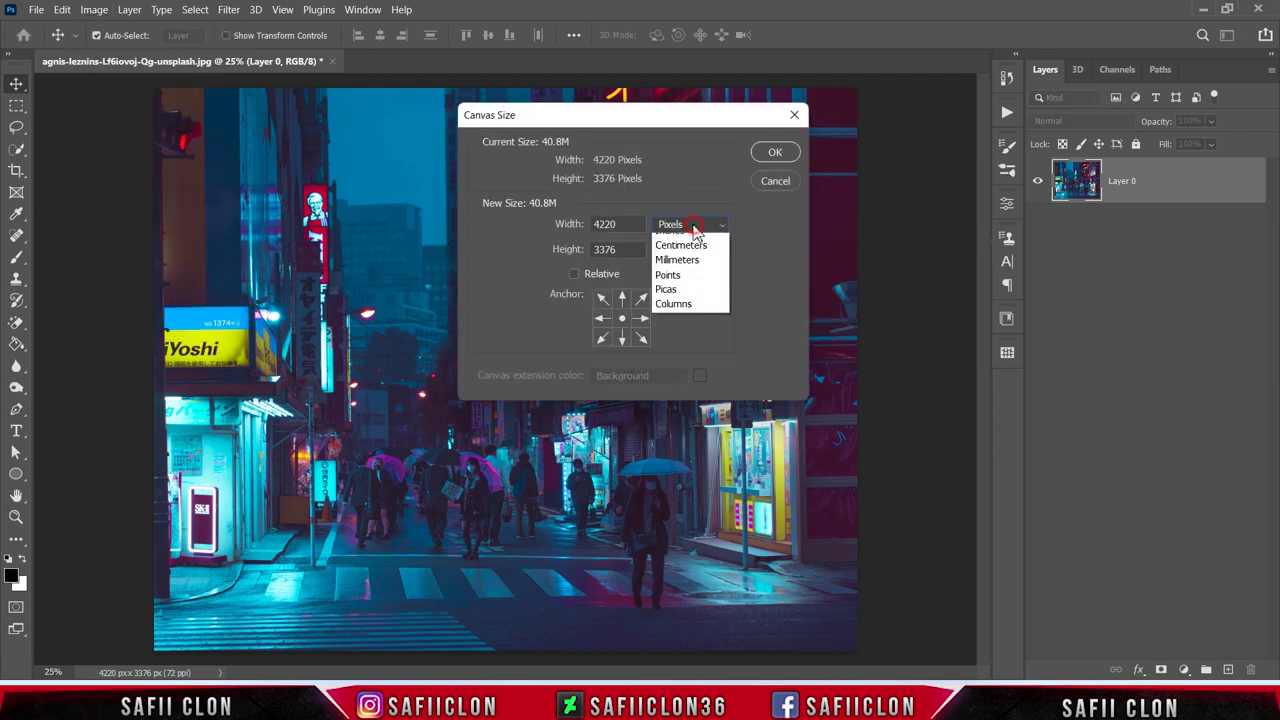
click(685, 245)
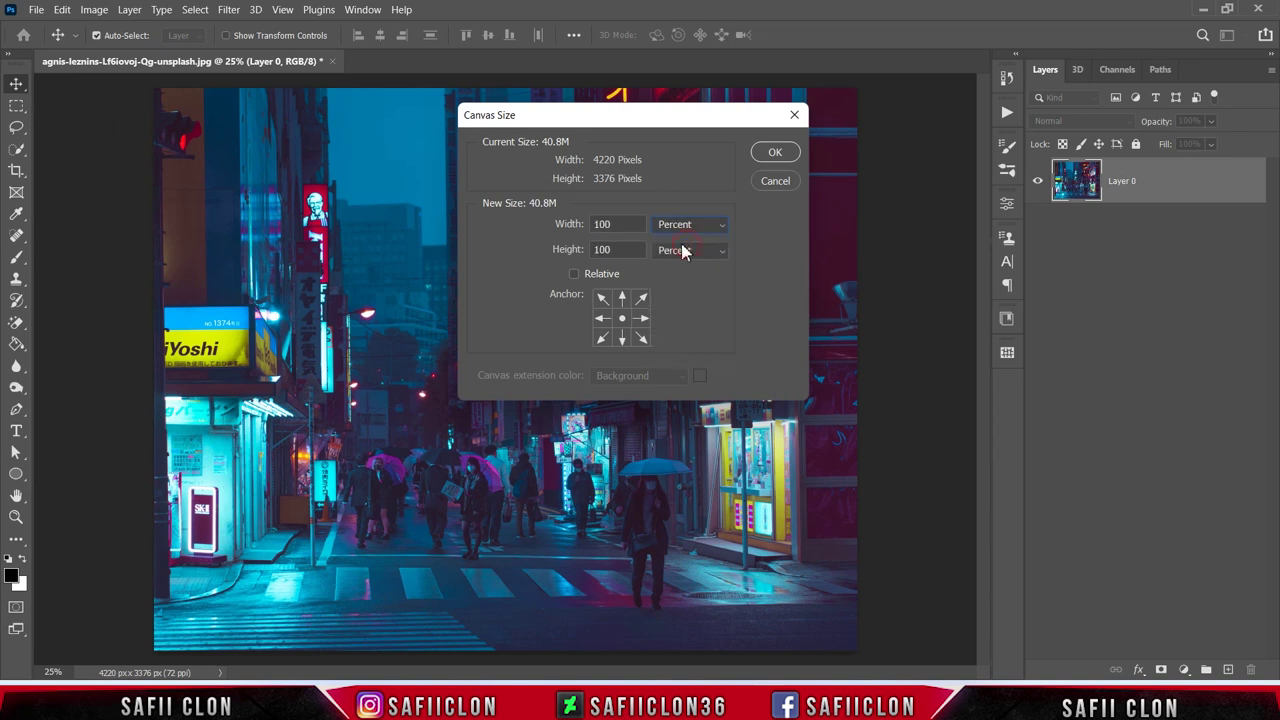
click(574, 274)
text(25)
click(622, 300)
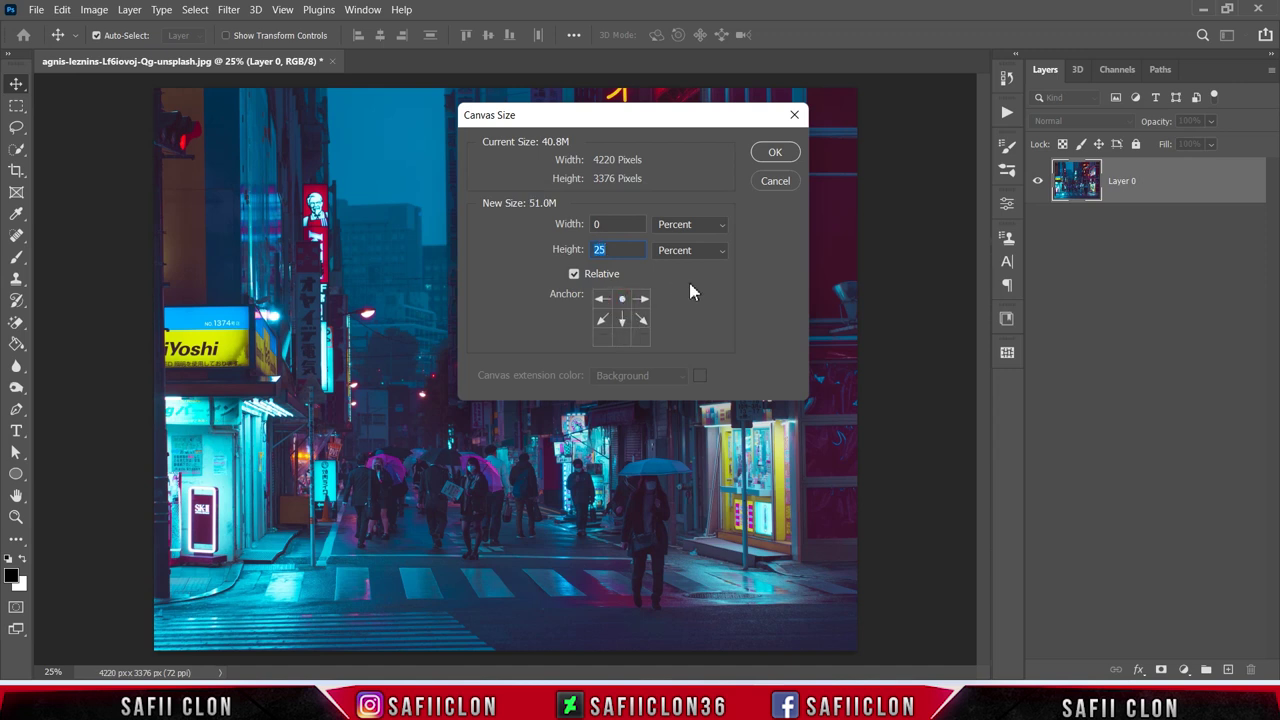
click(768, 155)
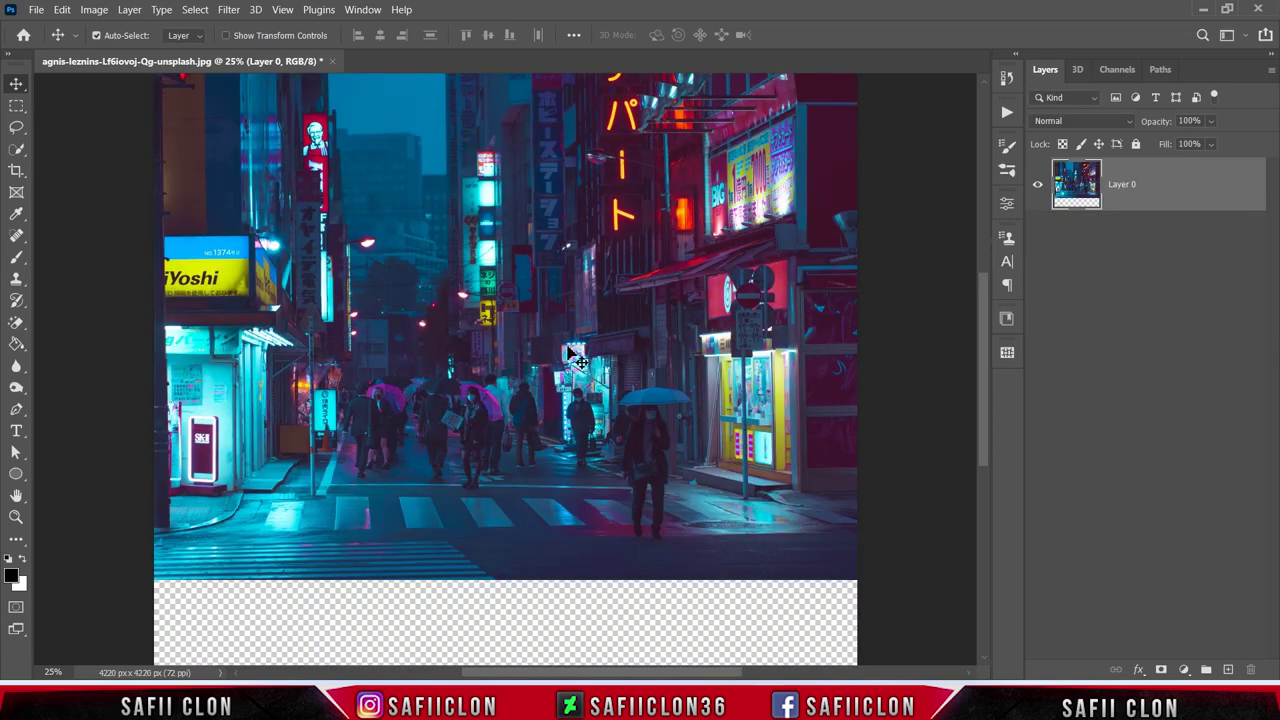
Crop the photo's top edge down so the canvas is 4220 × 3788 px
click(16, 170)
click(68, 170)
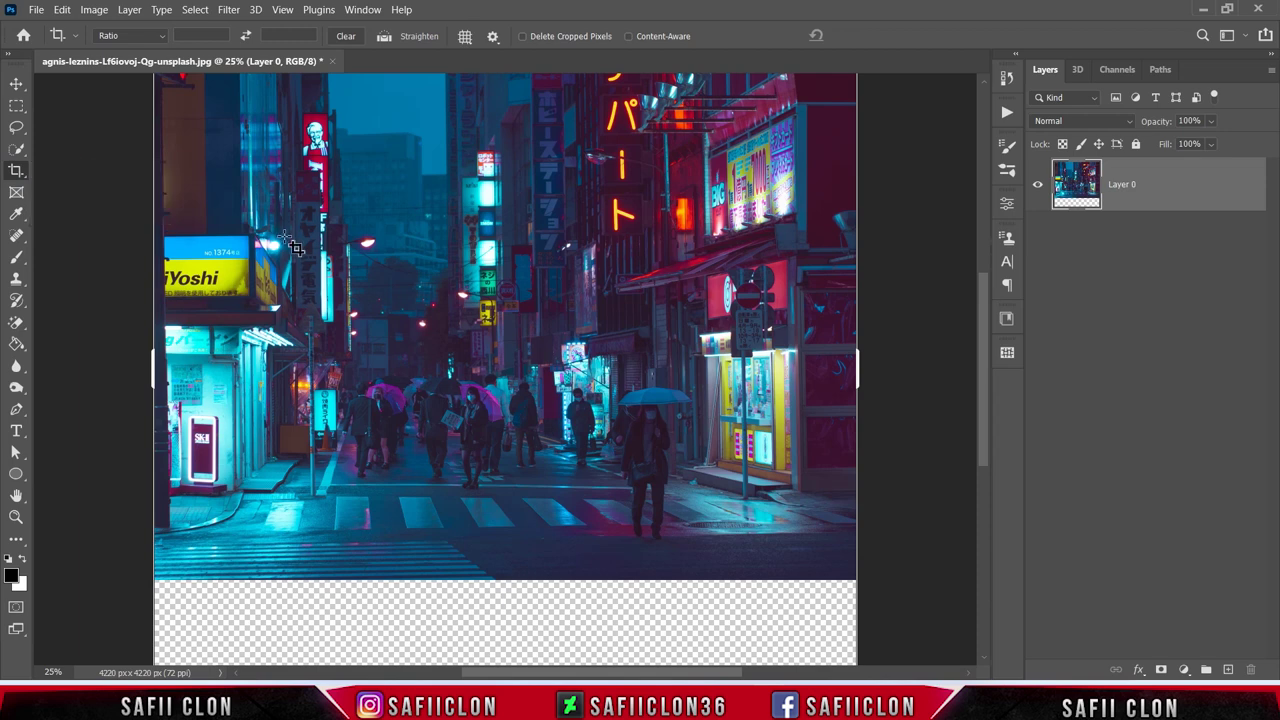
key(ctrl+minus)
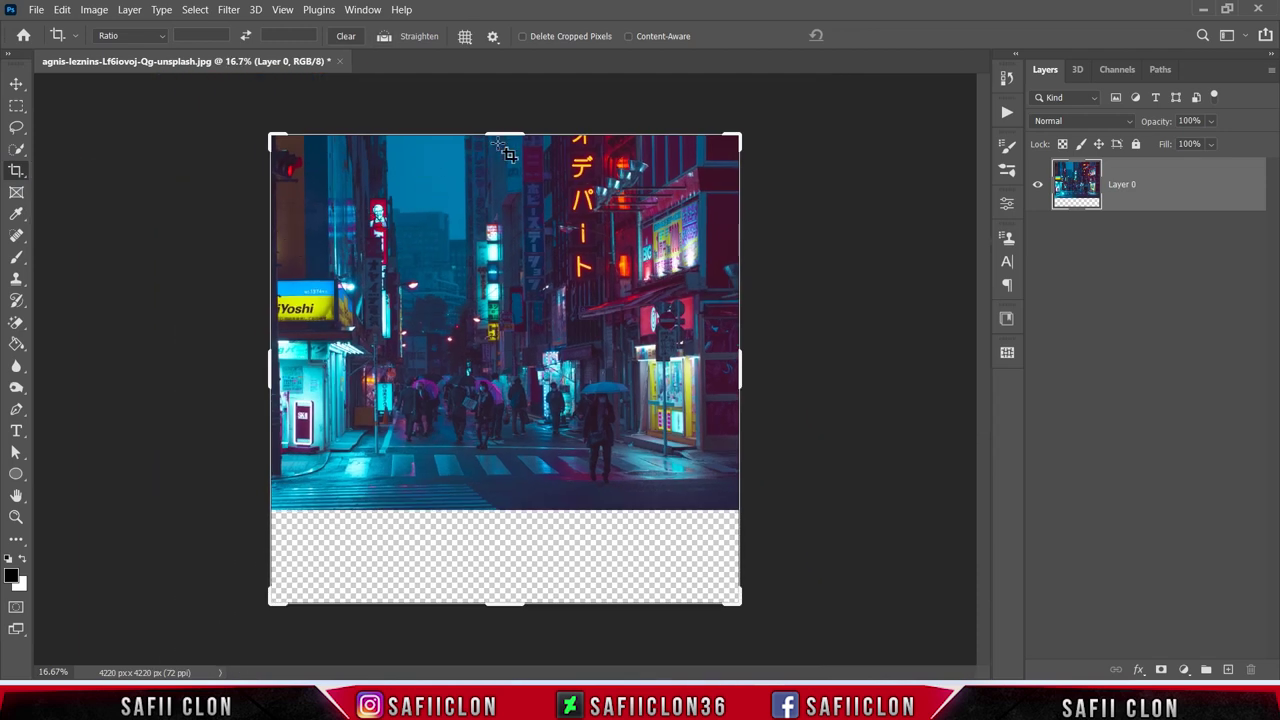
mouse_move(505, 135)
mouse_down()
mouse_move(507, 160)
mouse_move(548, 168)
mouse_up()
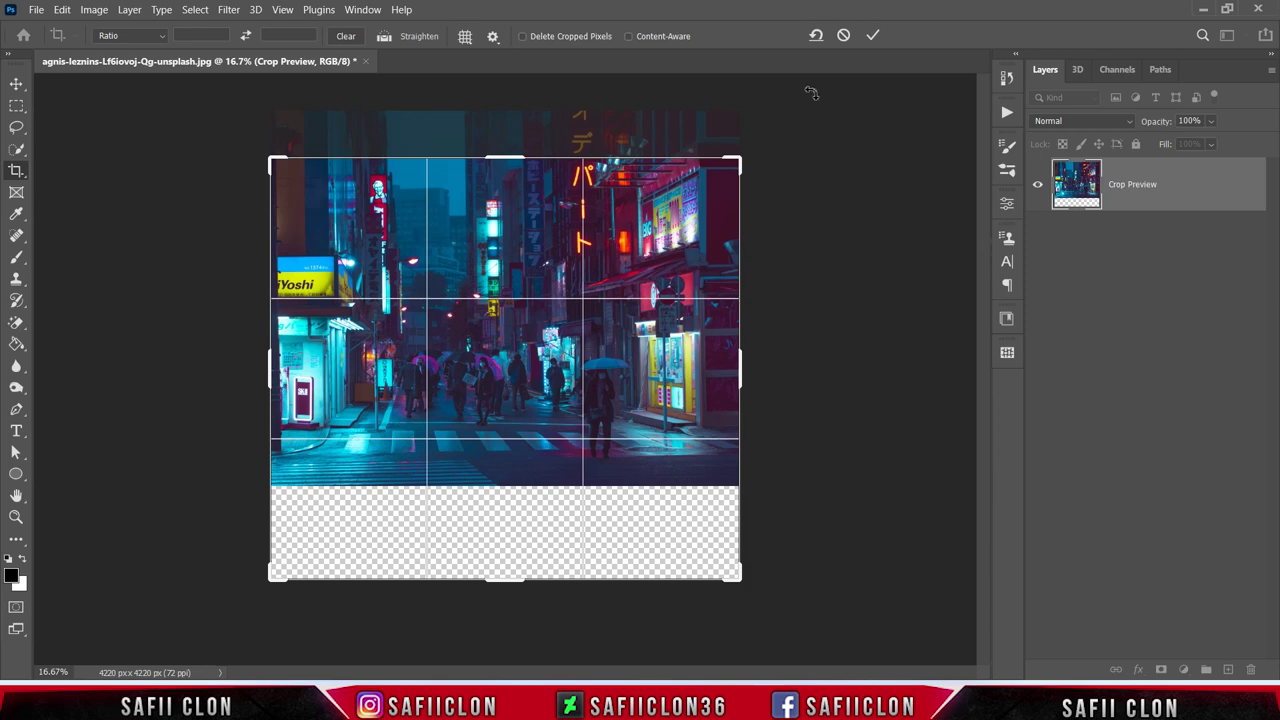
click(873, 36)
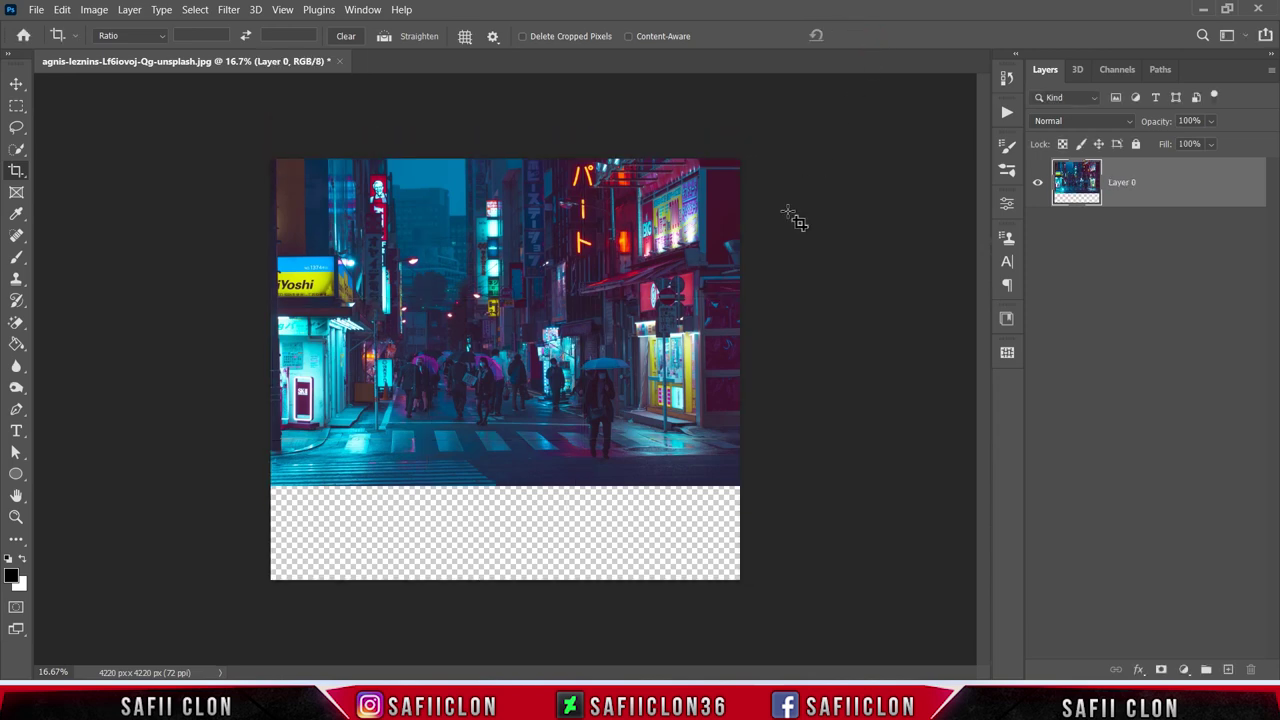
key(ctrl+plus)
key(ctrl+minus)
Create Layer 1, then Divide Slice vertically into 10 slices of about 422 px
click(1229, 669)
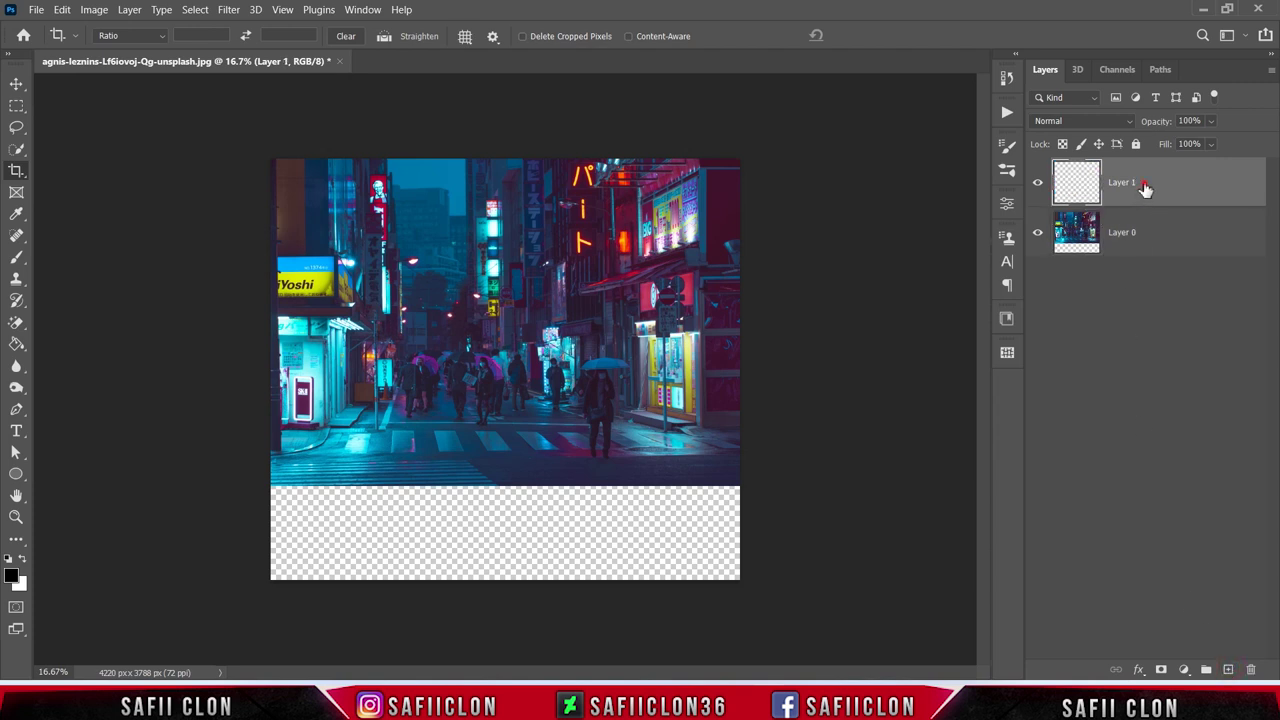
right_click(16, 174)
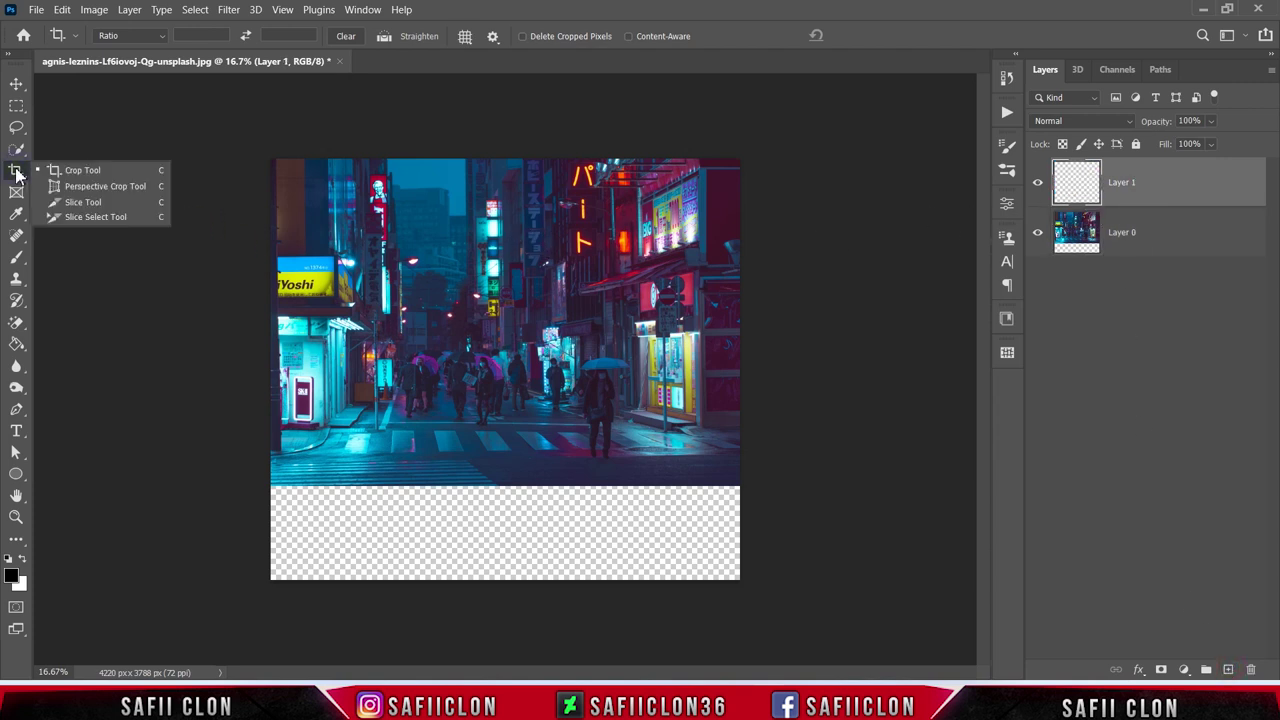
click(95, 203)
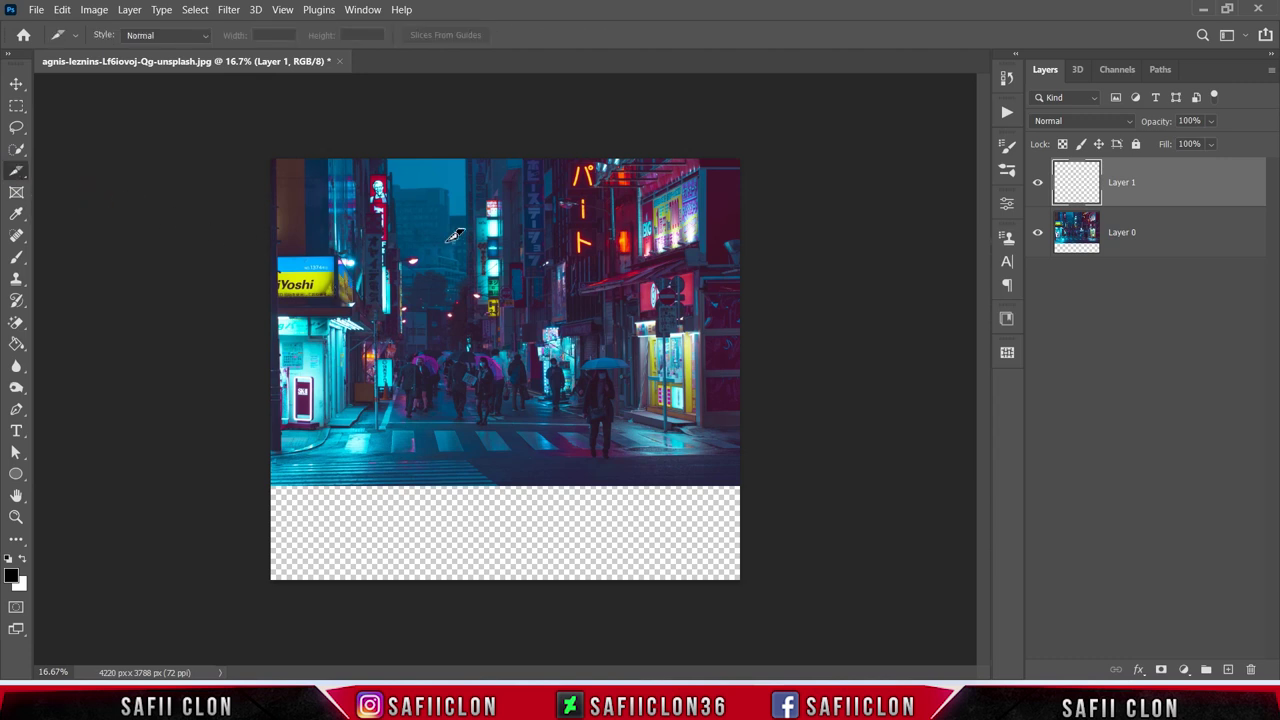
right_click(448, 244)
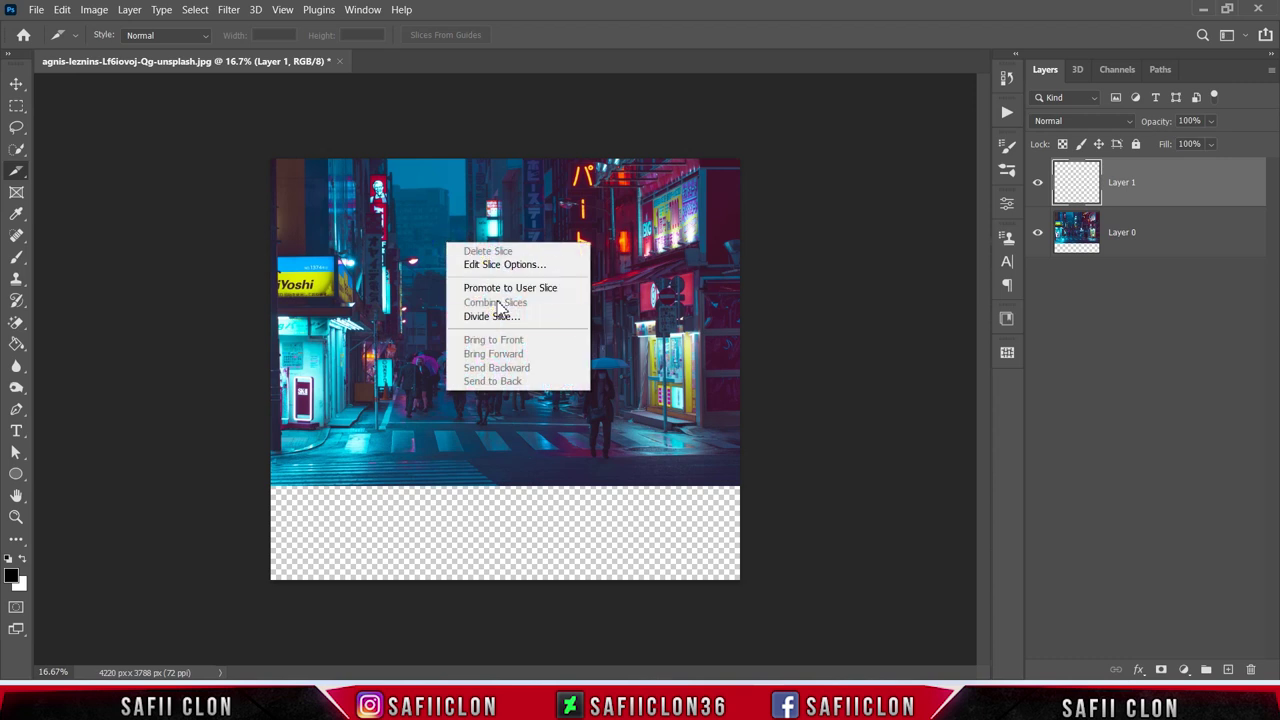
click(495, 316)
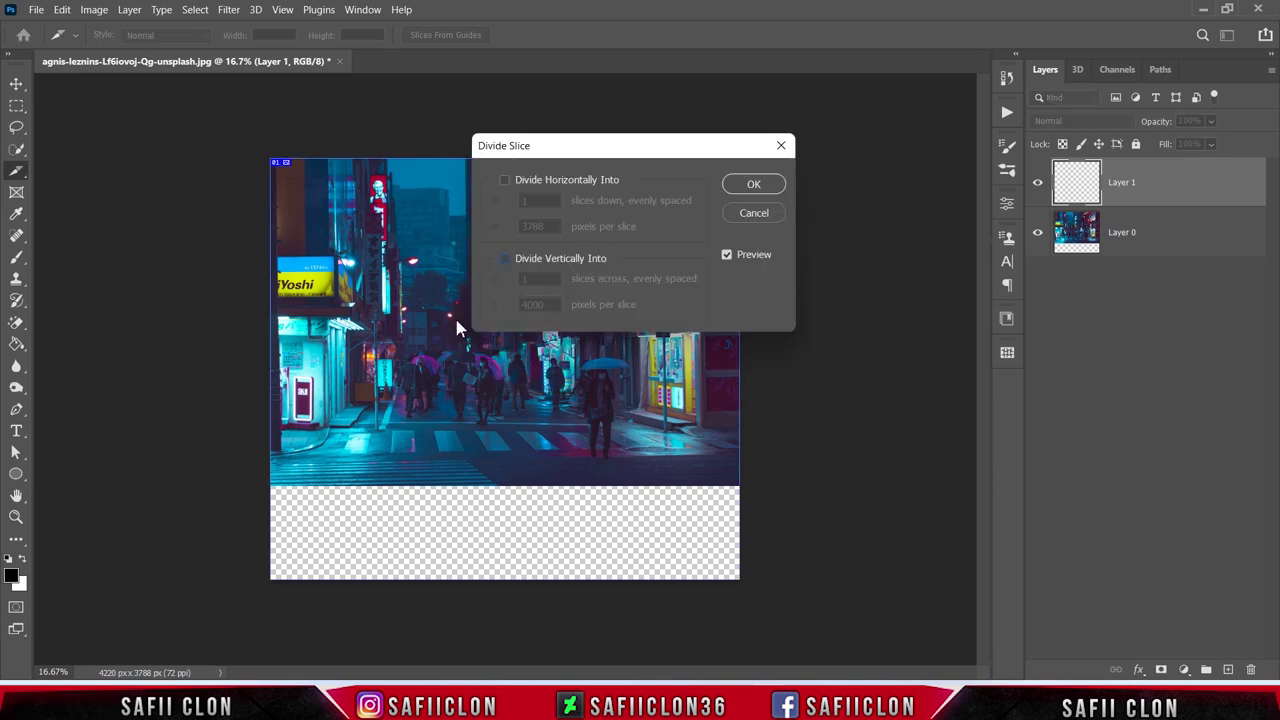
click(511, 259)
text(10)
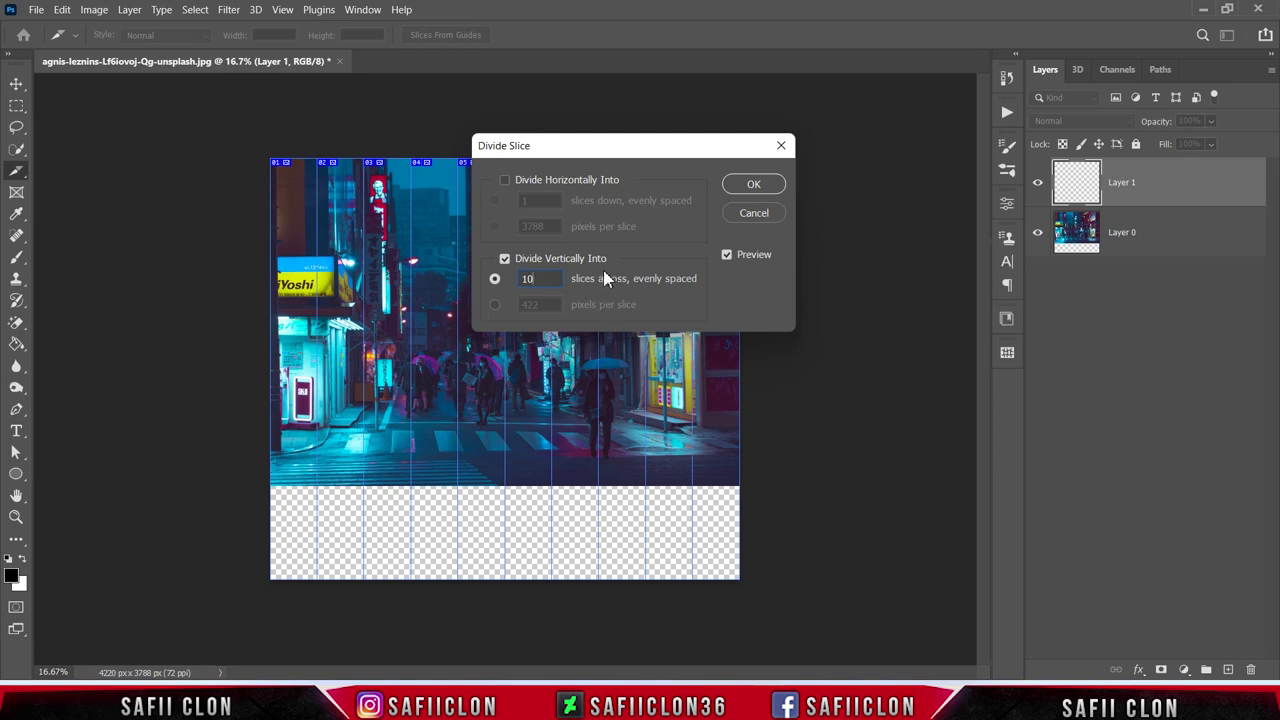
click(752, 186)
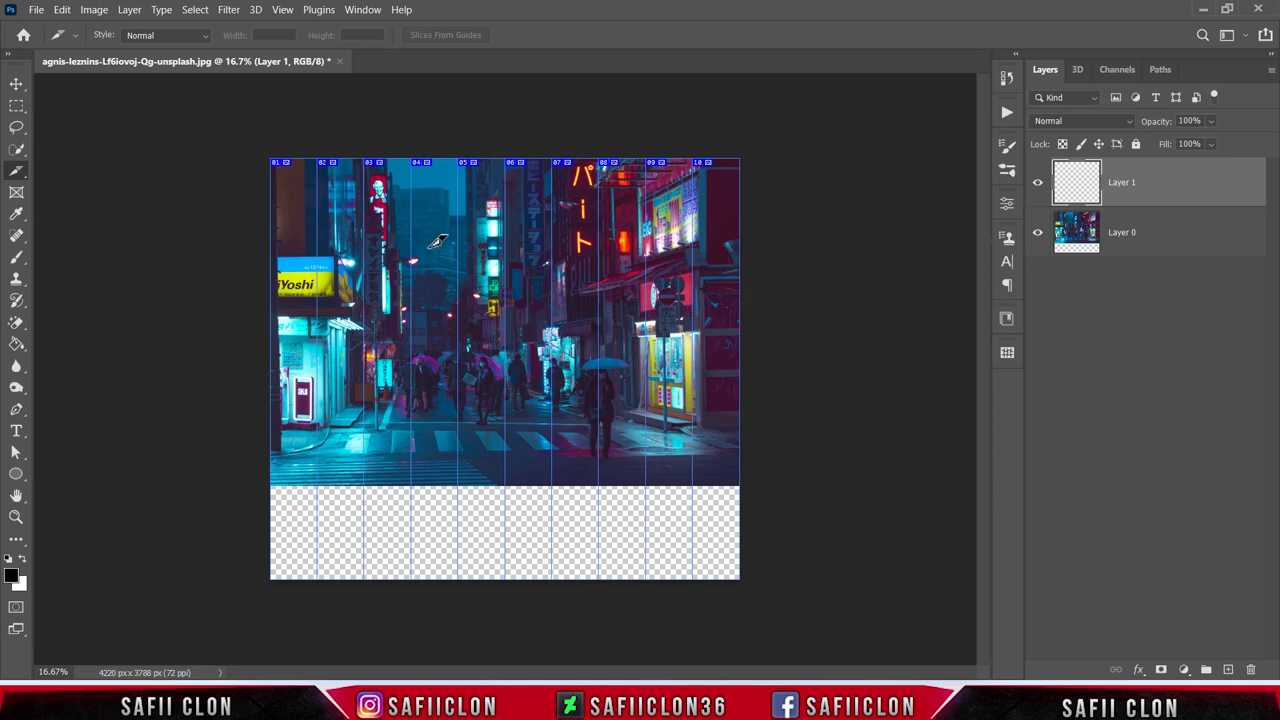
Show rulers and drag a horizontal guide to the photo's bottom edge near Y 2953 px
click(284, 10)
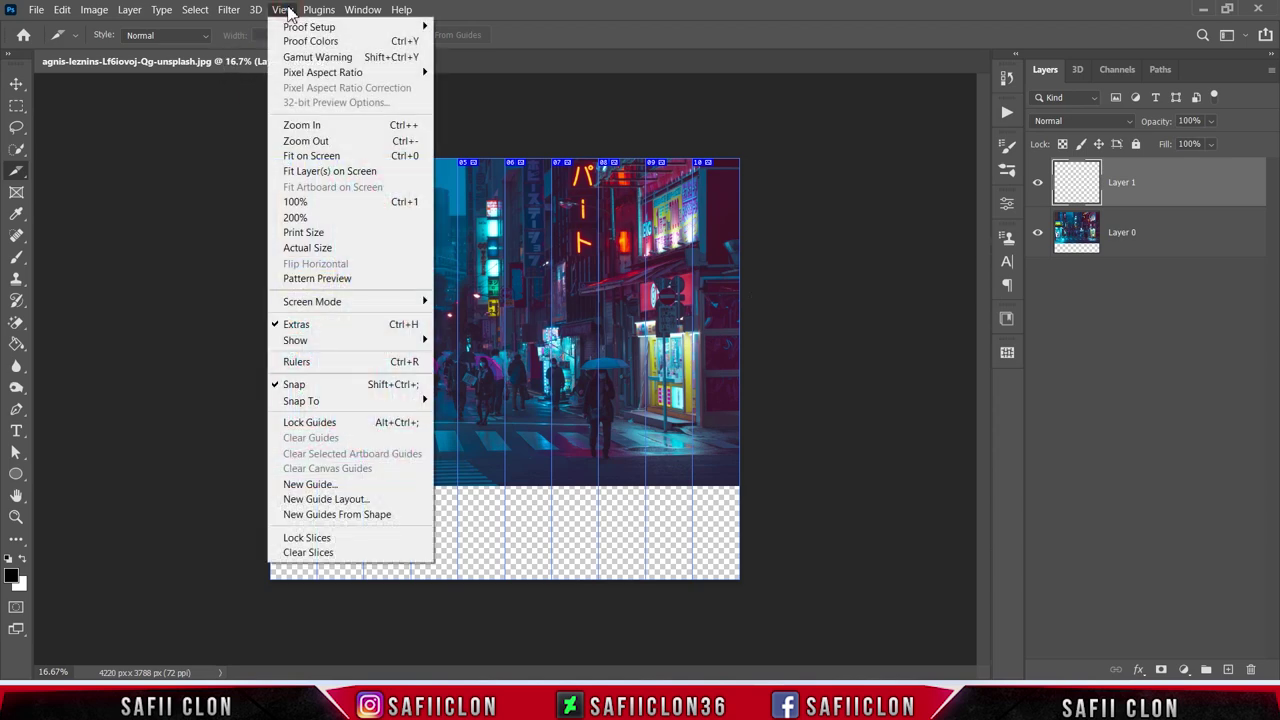
click(310, 368)
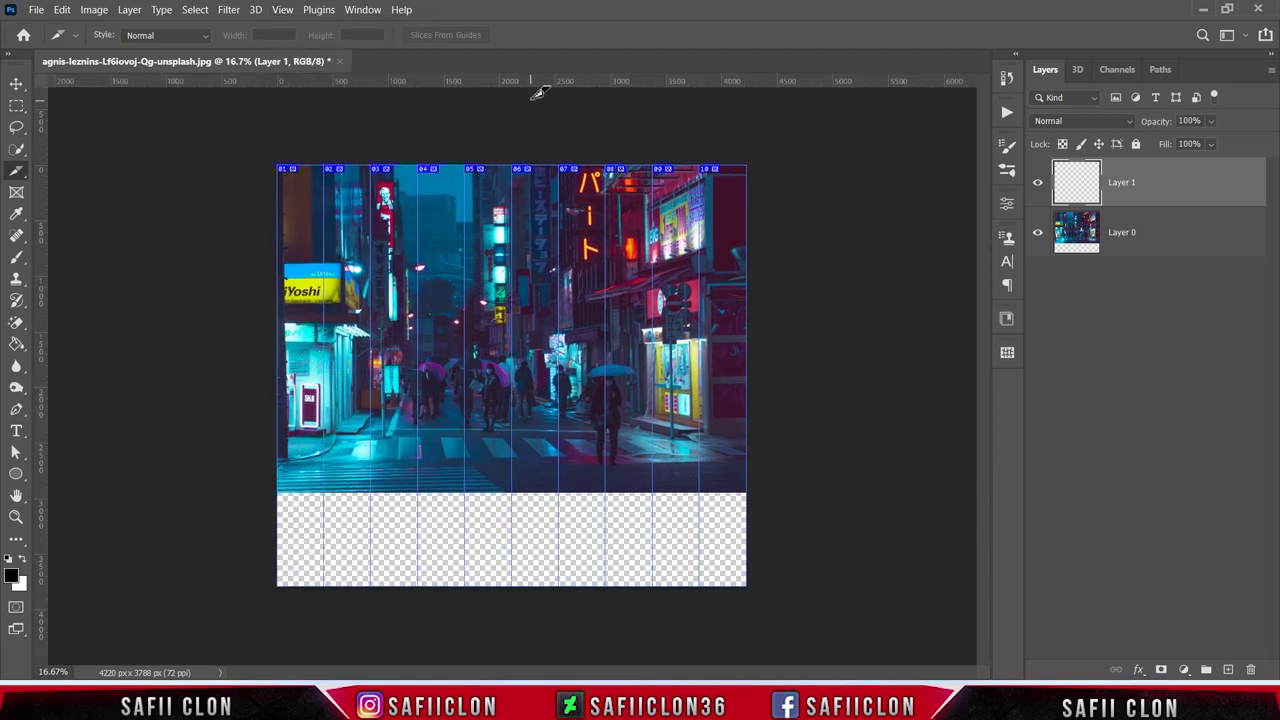
drag(534, 84, 528, 493)
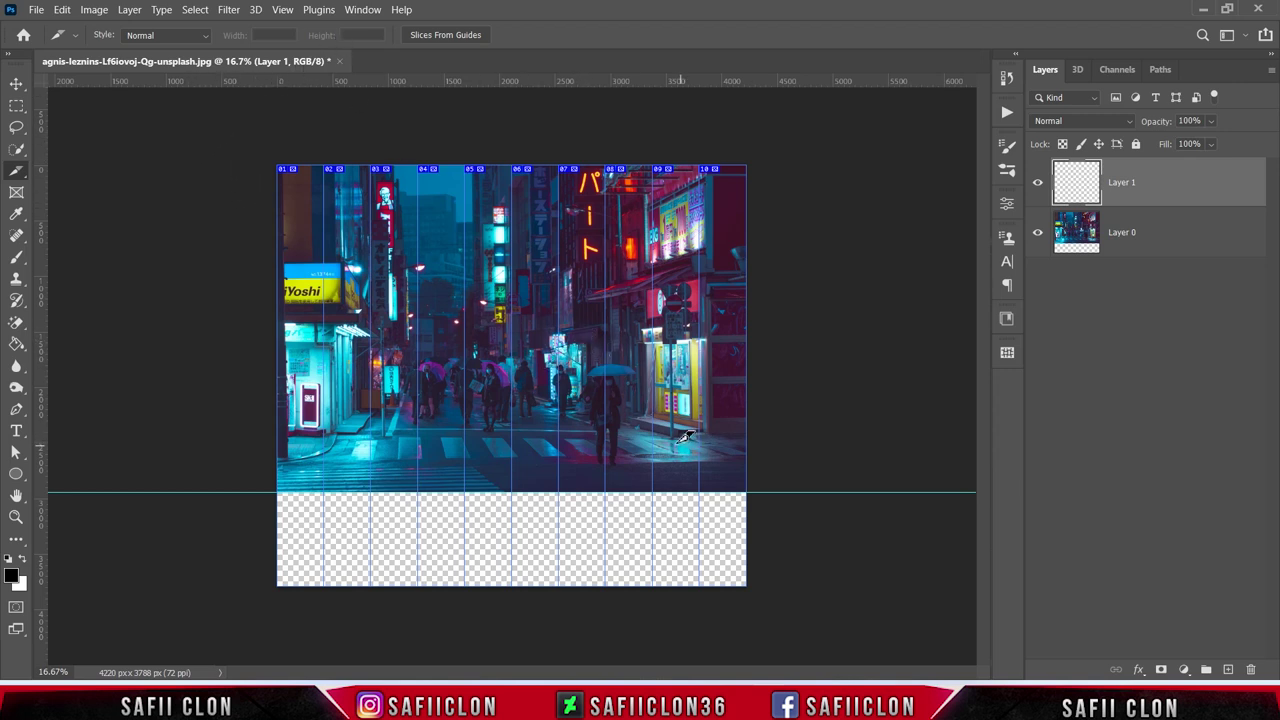
click(362, 10)
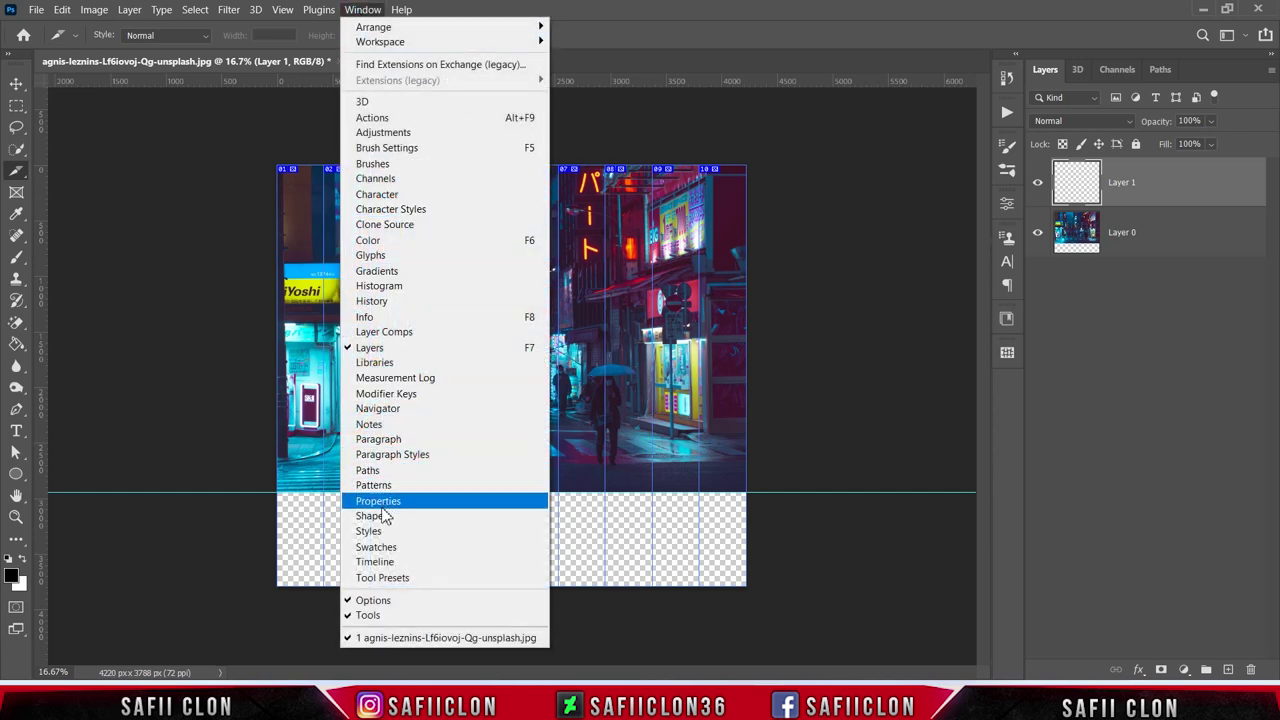
Open the Swatches panel as a floating panel and start Import Swatches
click(376, 547)
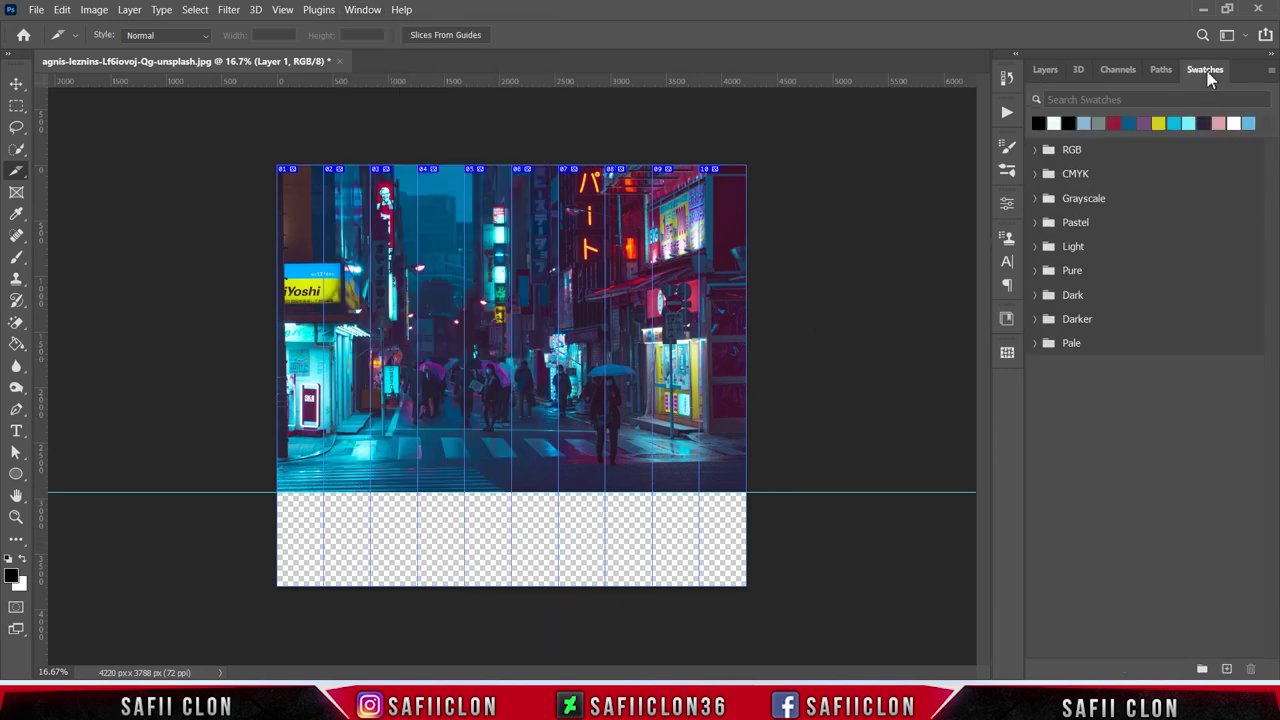
drag(1207, 69, 737, 59)
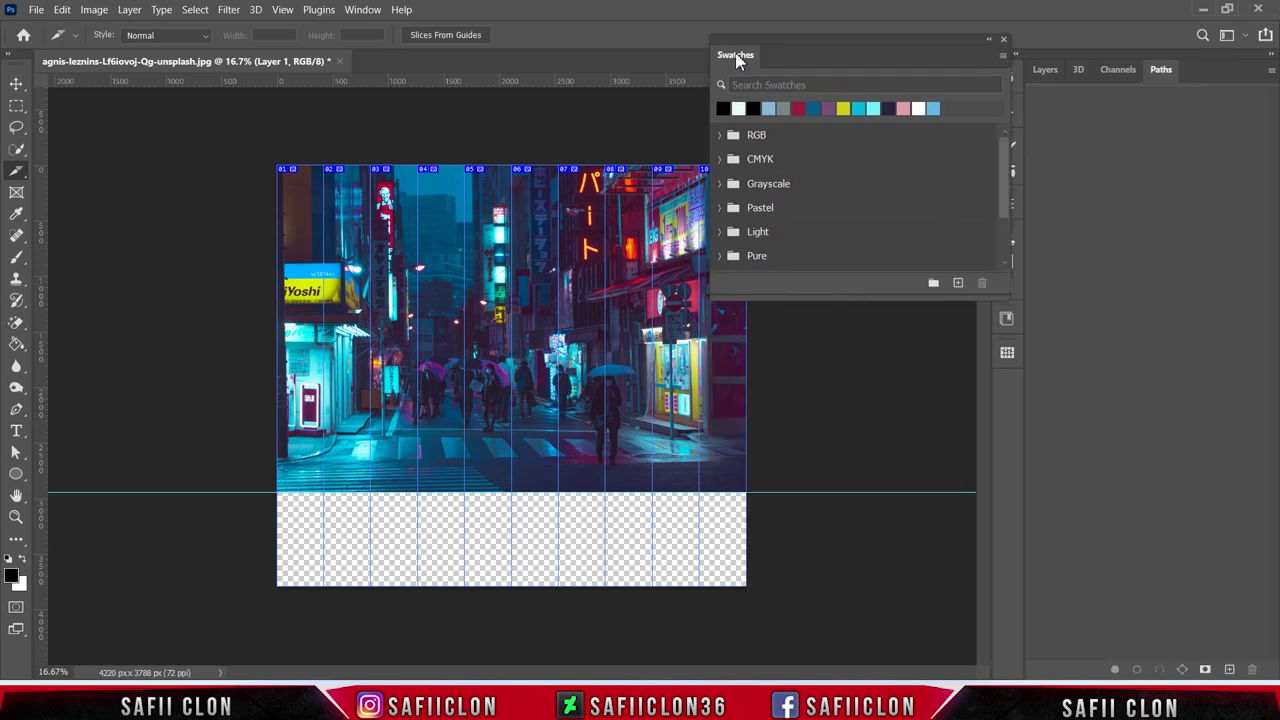
click(1002, 56)
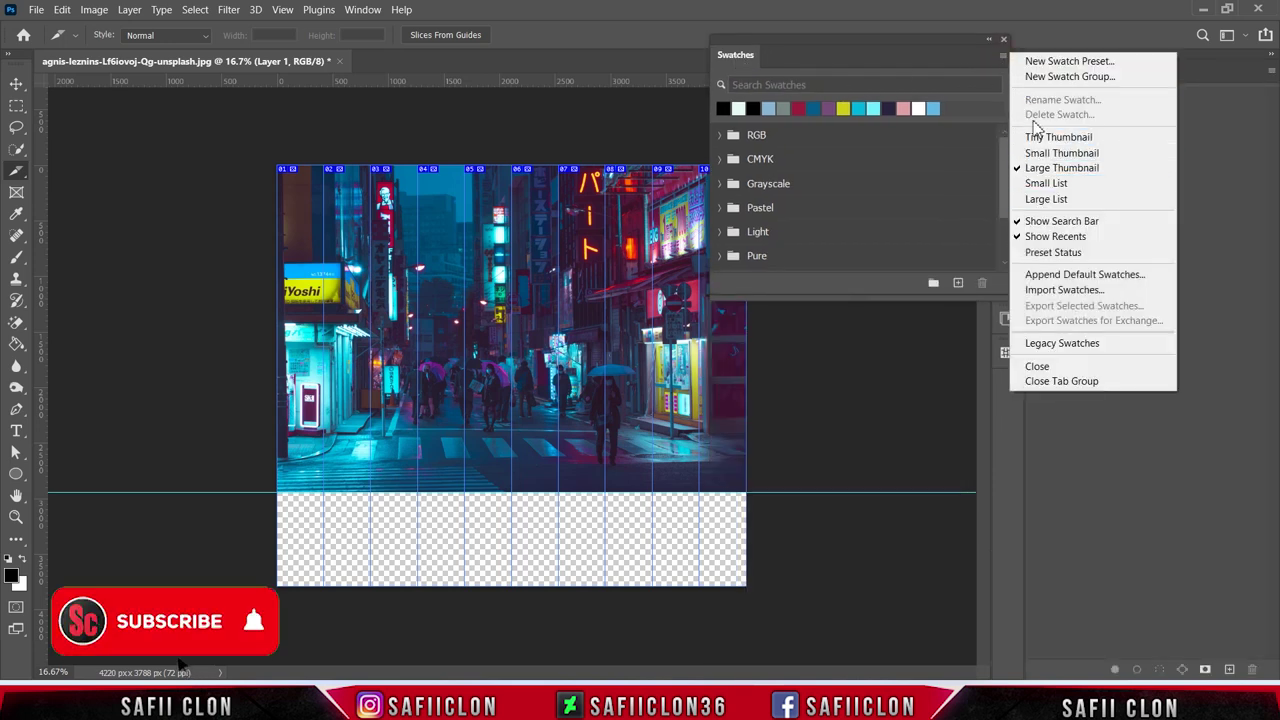
click(1058, 292)
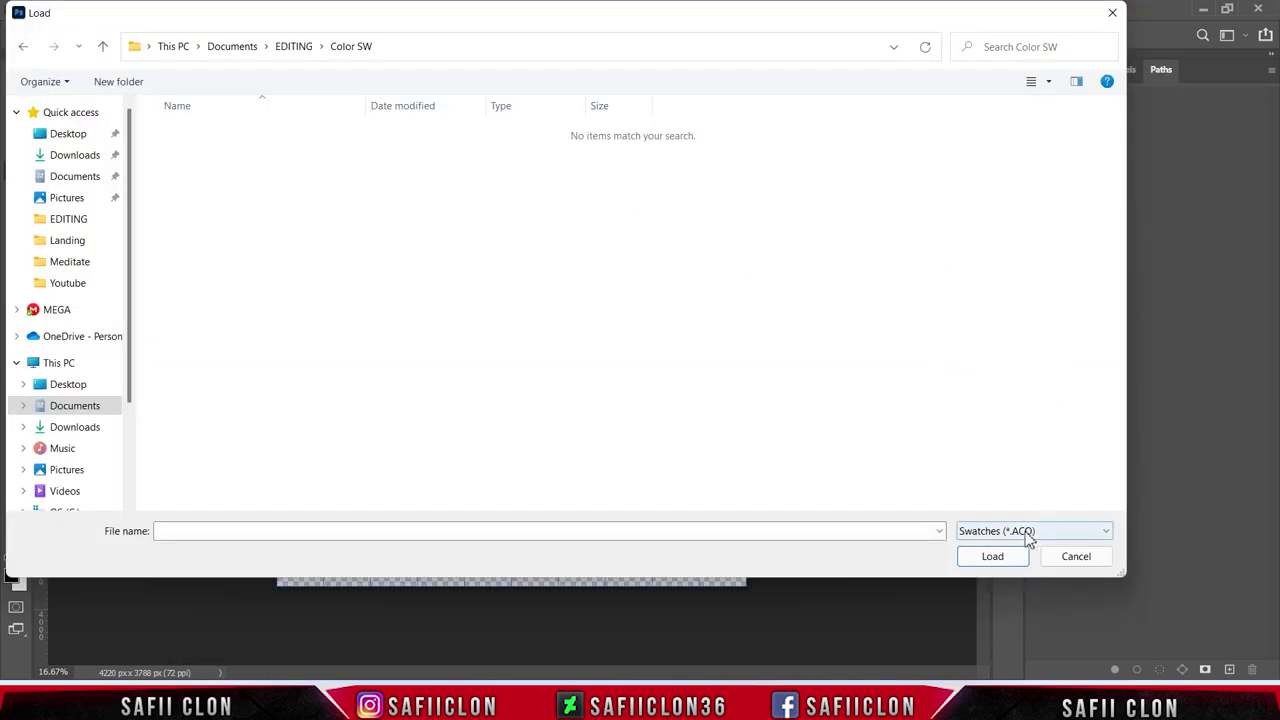
Load Color.act as a Color Table (*.ACT) file and expand its Color swatch group
click(1025, 531)
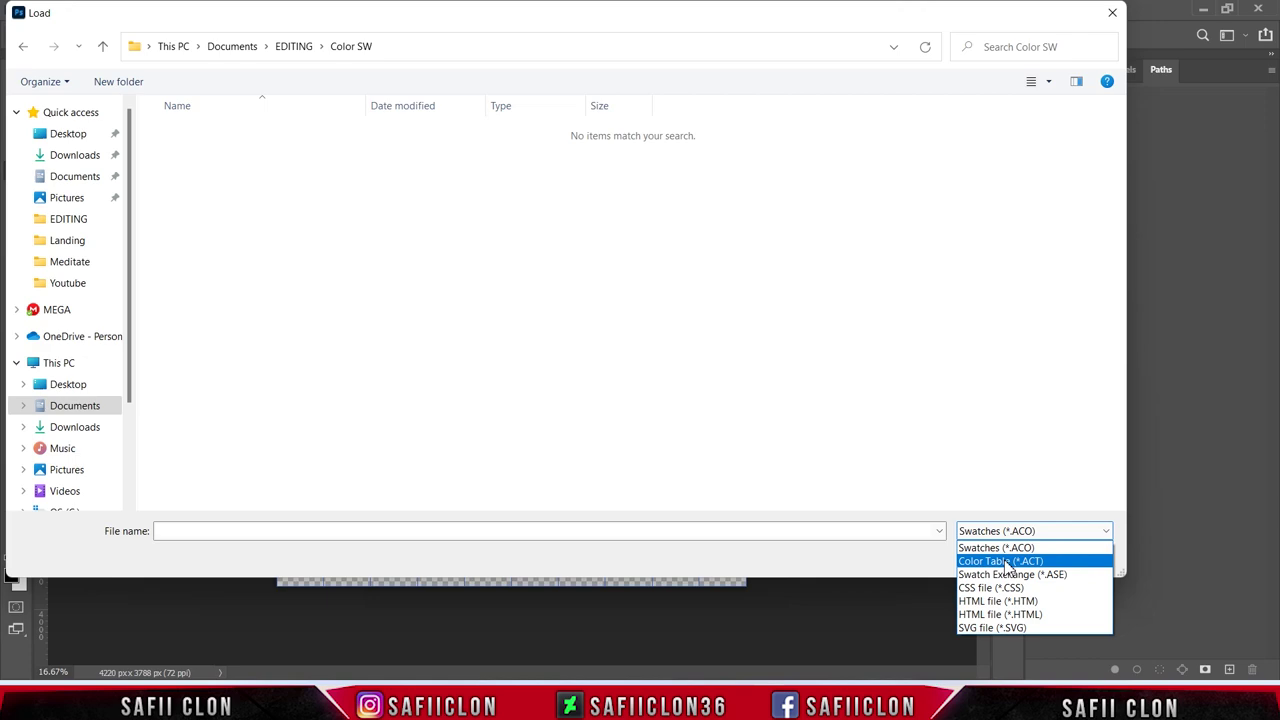
click(1008, 562)
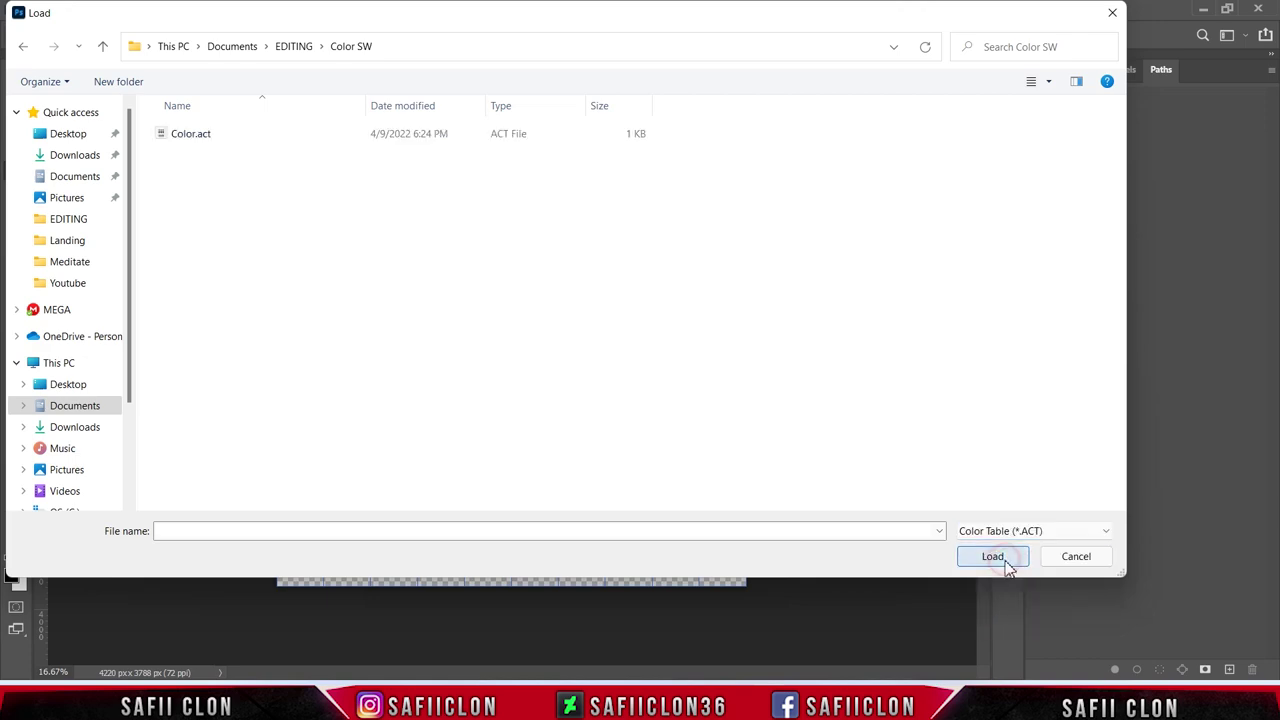
click(170, 138)
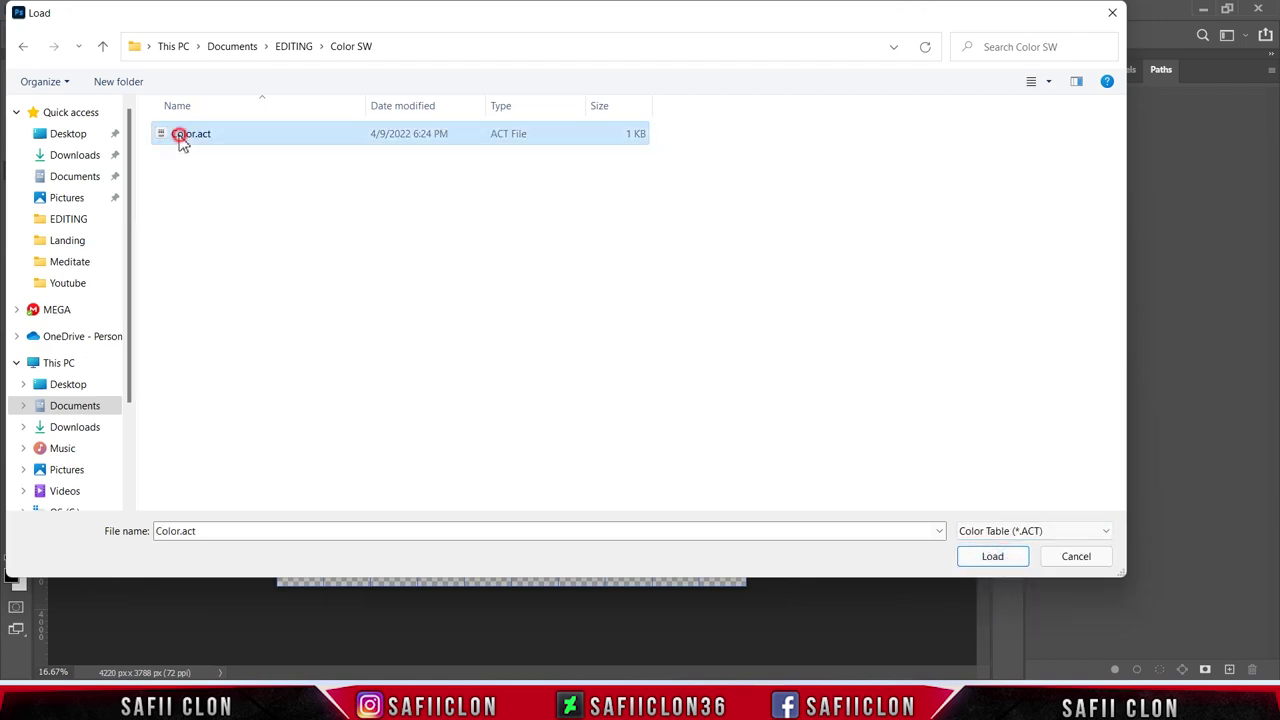
click(968, 556)
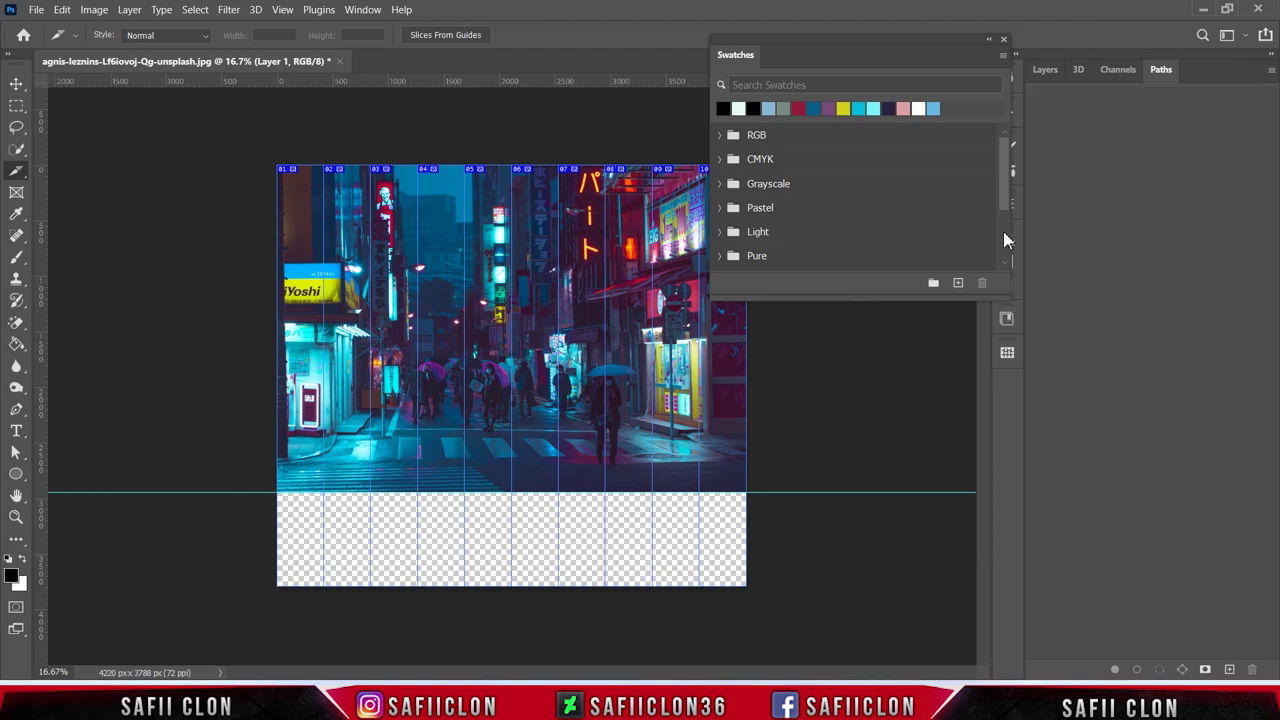
drag(1007, 193, 1005, 245)
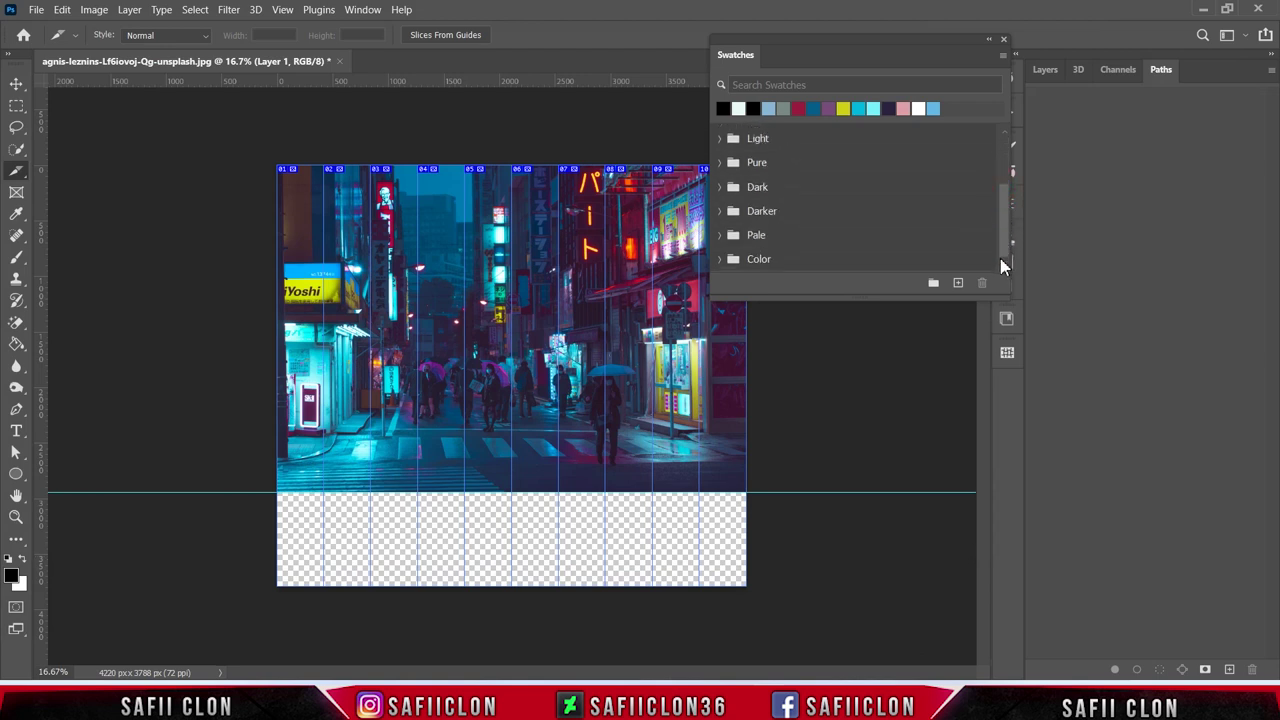
click(720, 259)
scroll(1006, 242, down, 1)
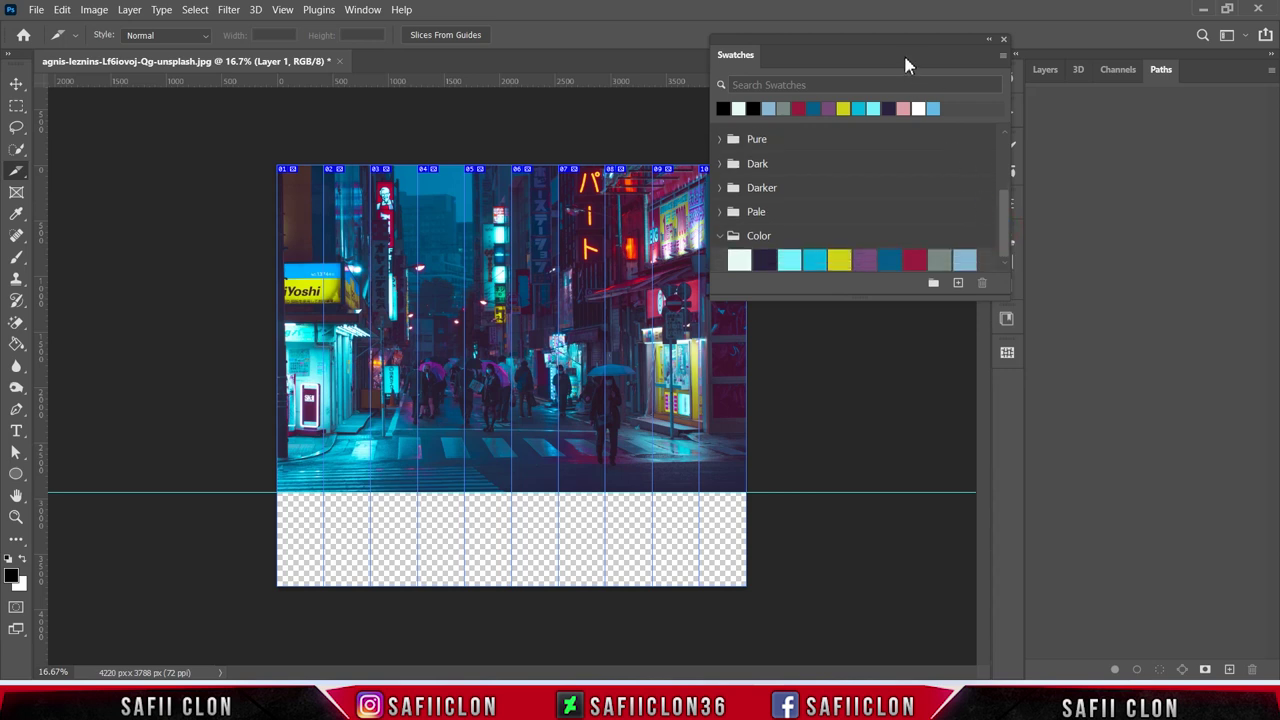
drag(903, 54, 869, 59)
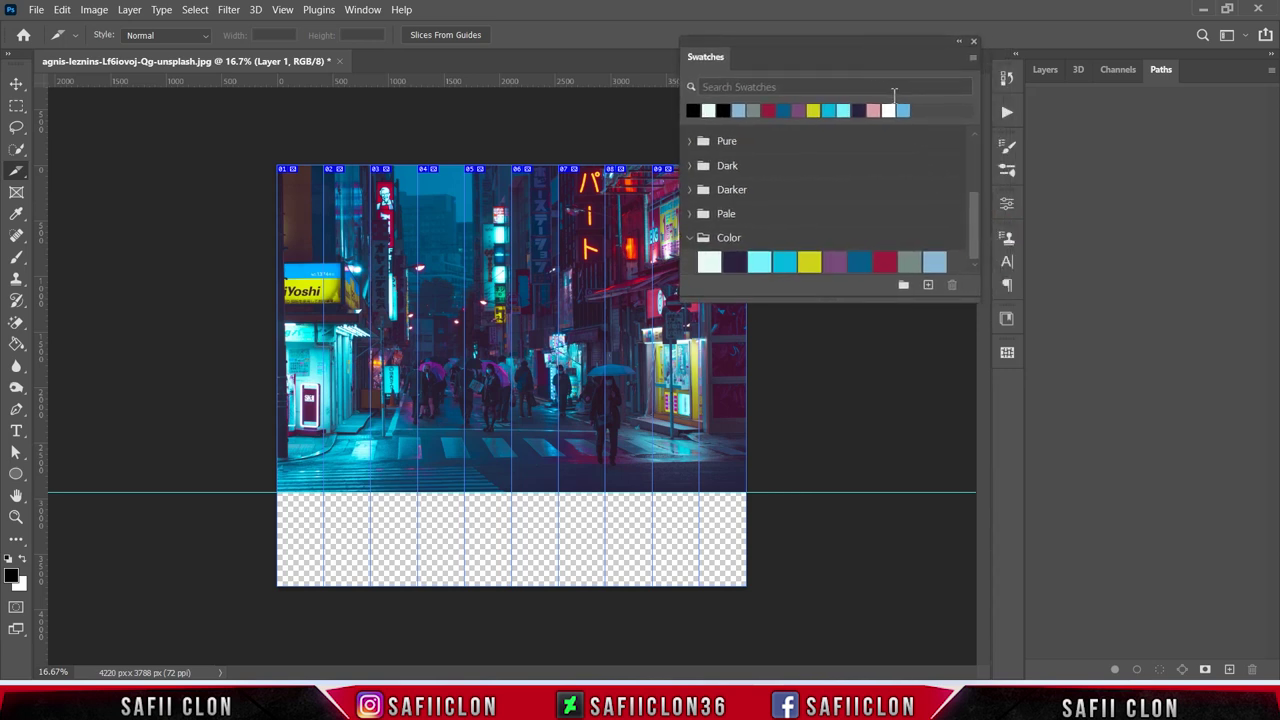
click(1043, 71)
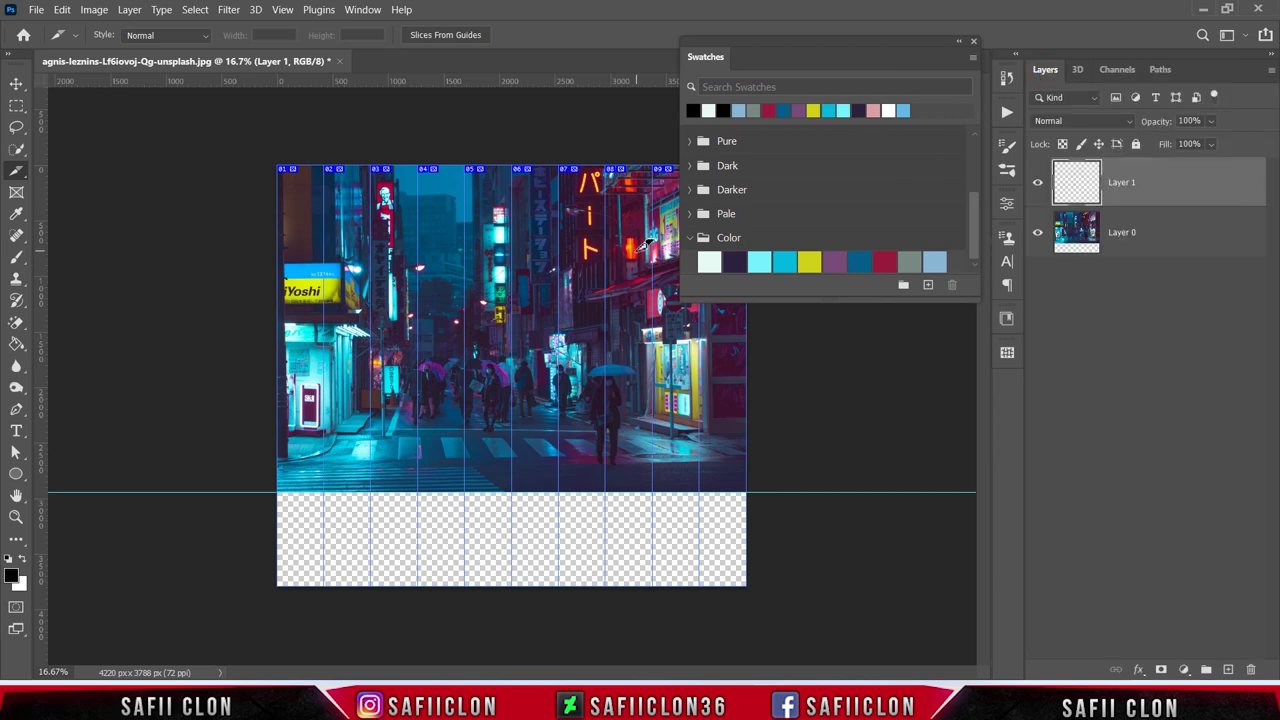
With the Rectangular Marquee, fill the first strip column with pale cyan
click(16, 105)
click(82, 110)
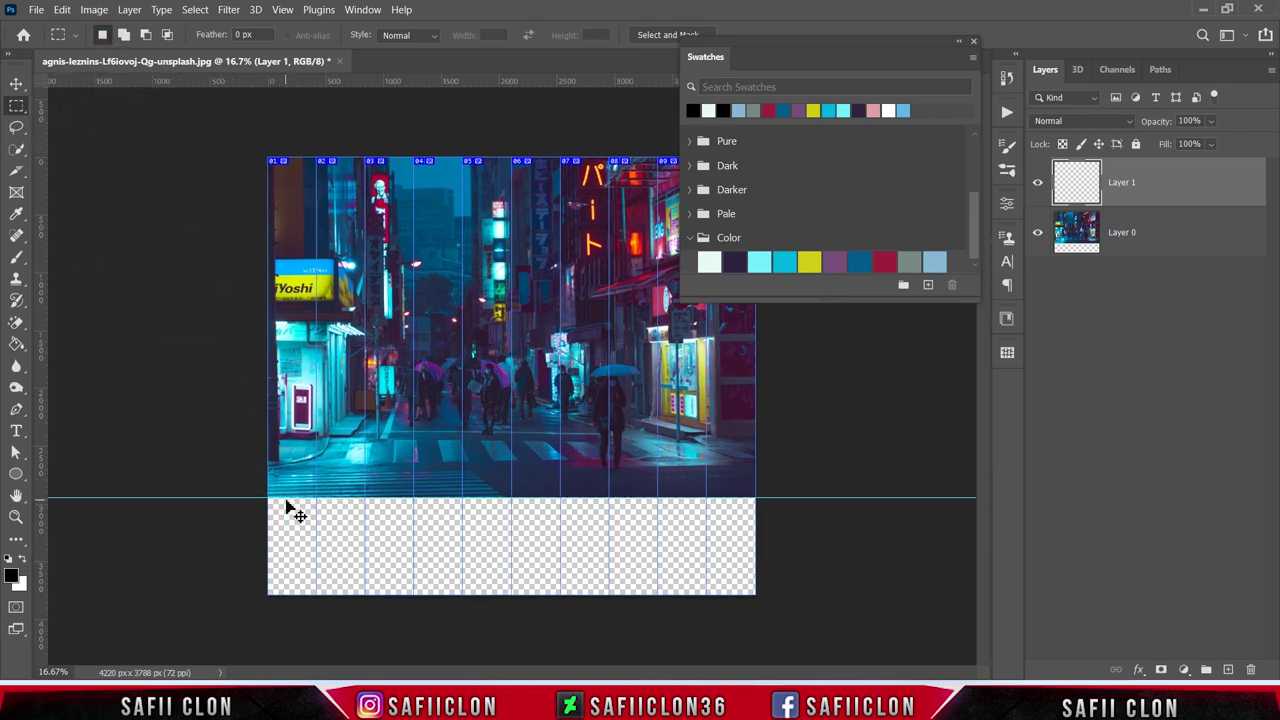
key(ctrl+plus)
scroll(333, 445, down, 3)
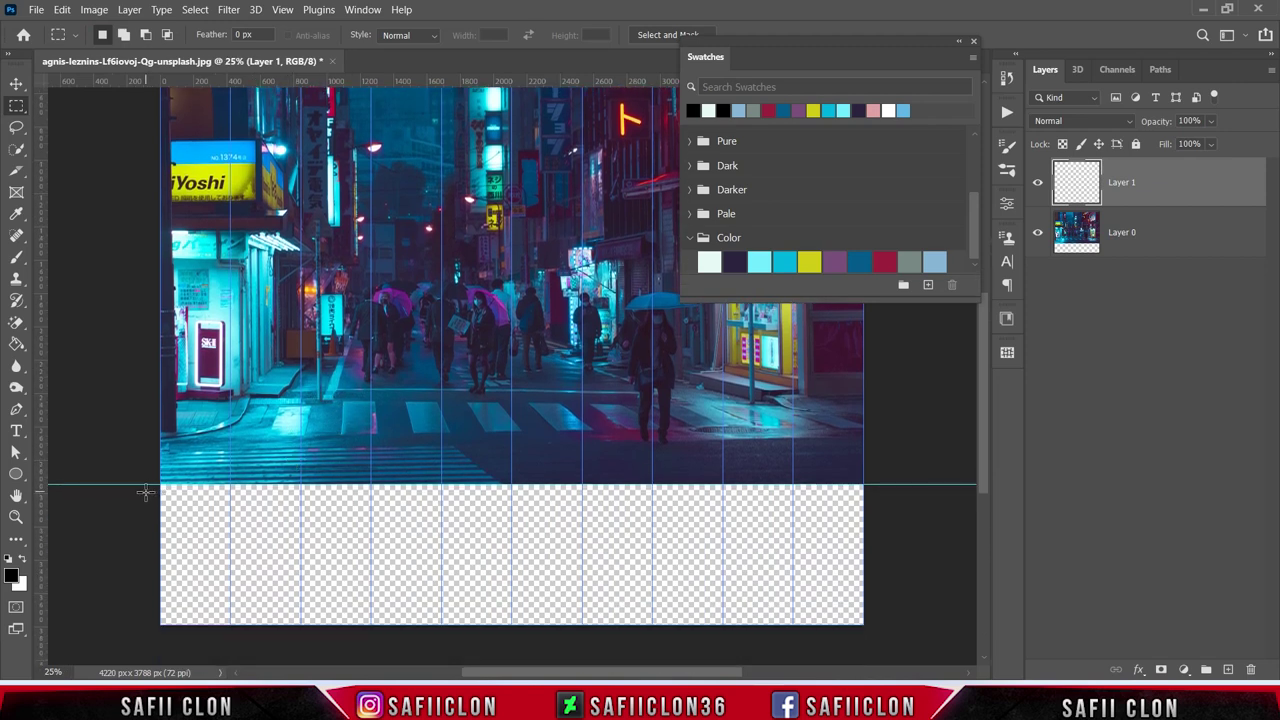
drag(155, 487, 230, 630)
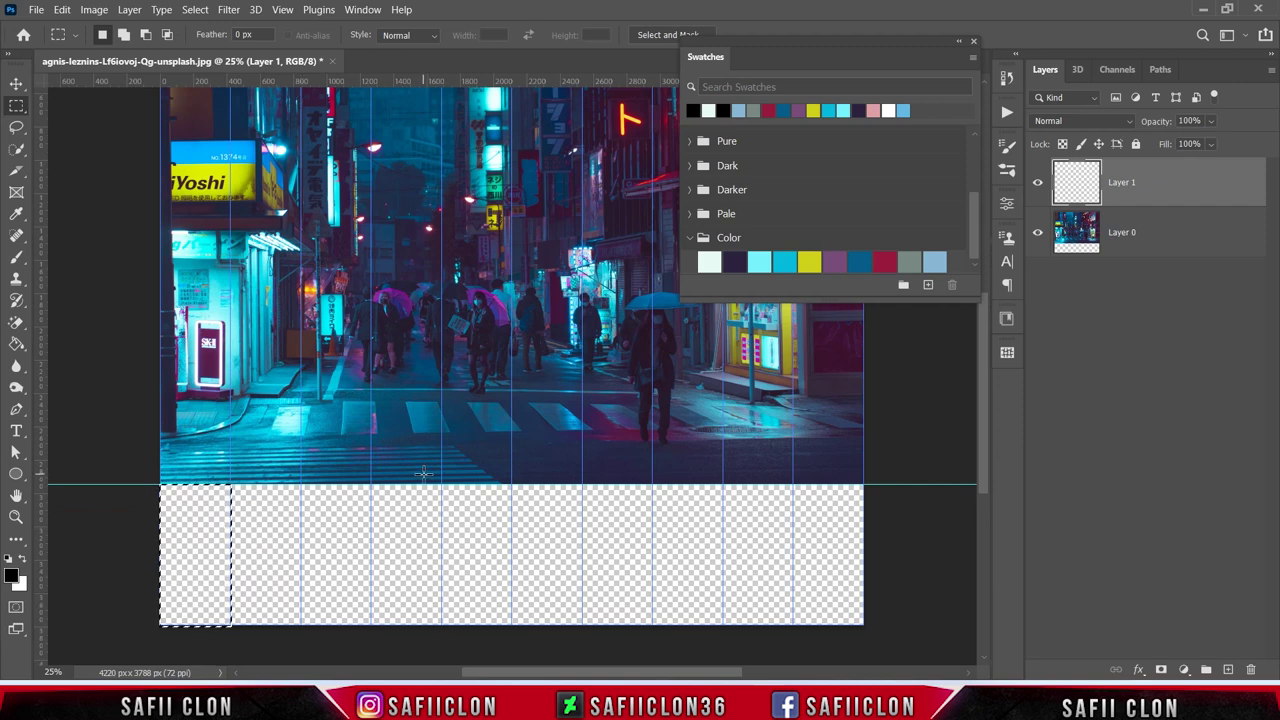
click(710, 260)
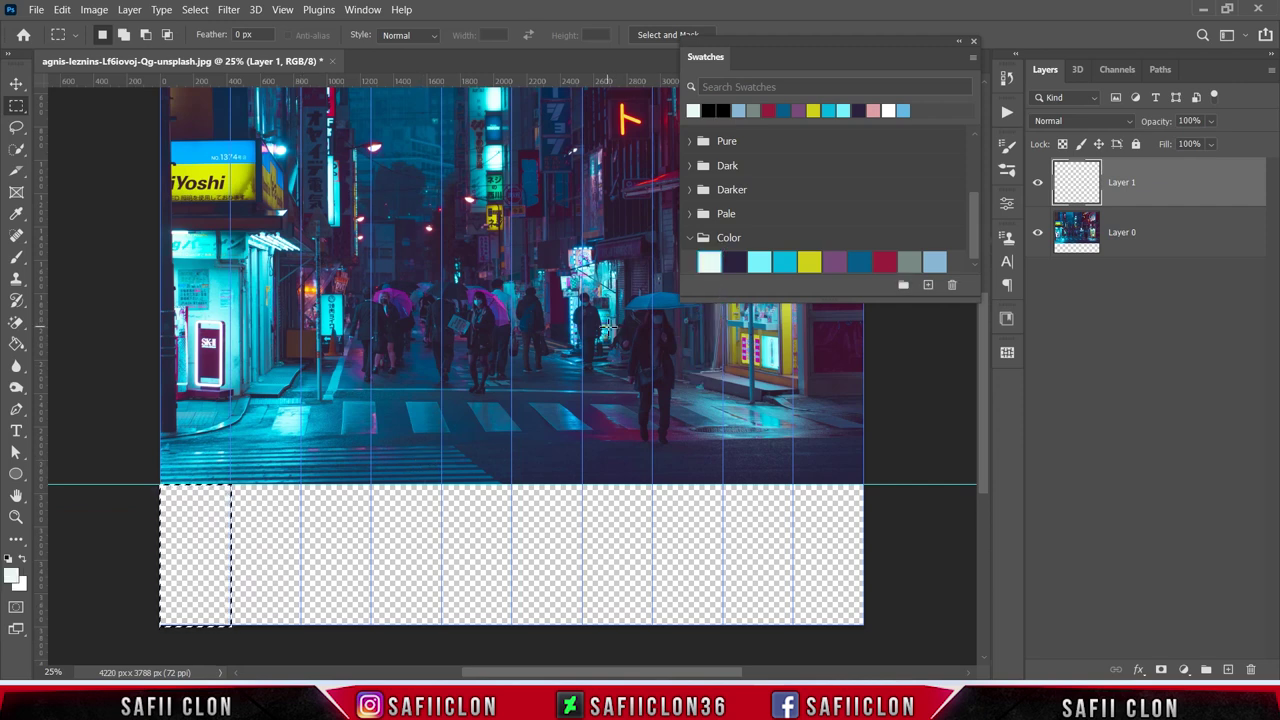
key(alt+BackSpace)
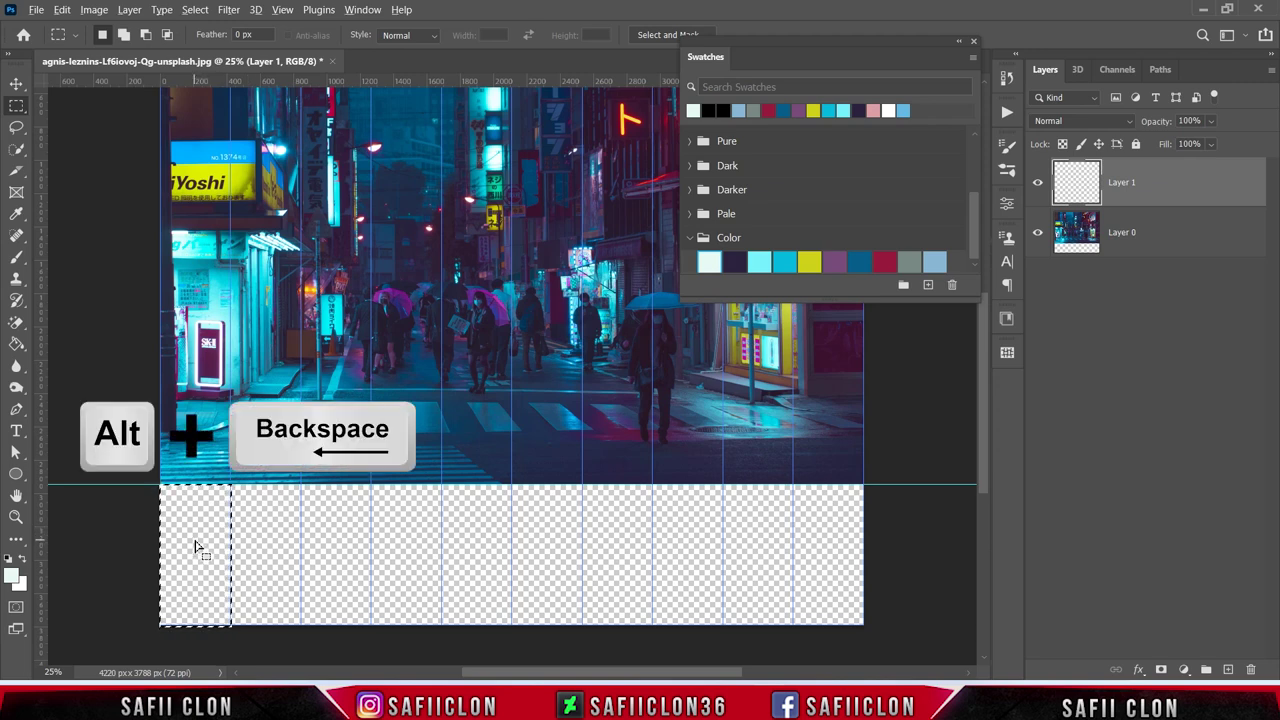
key(alt+BackSpace)
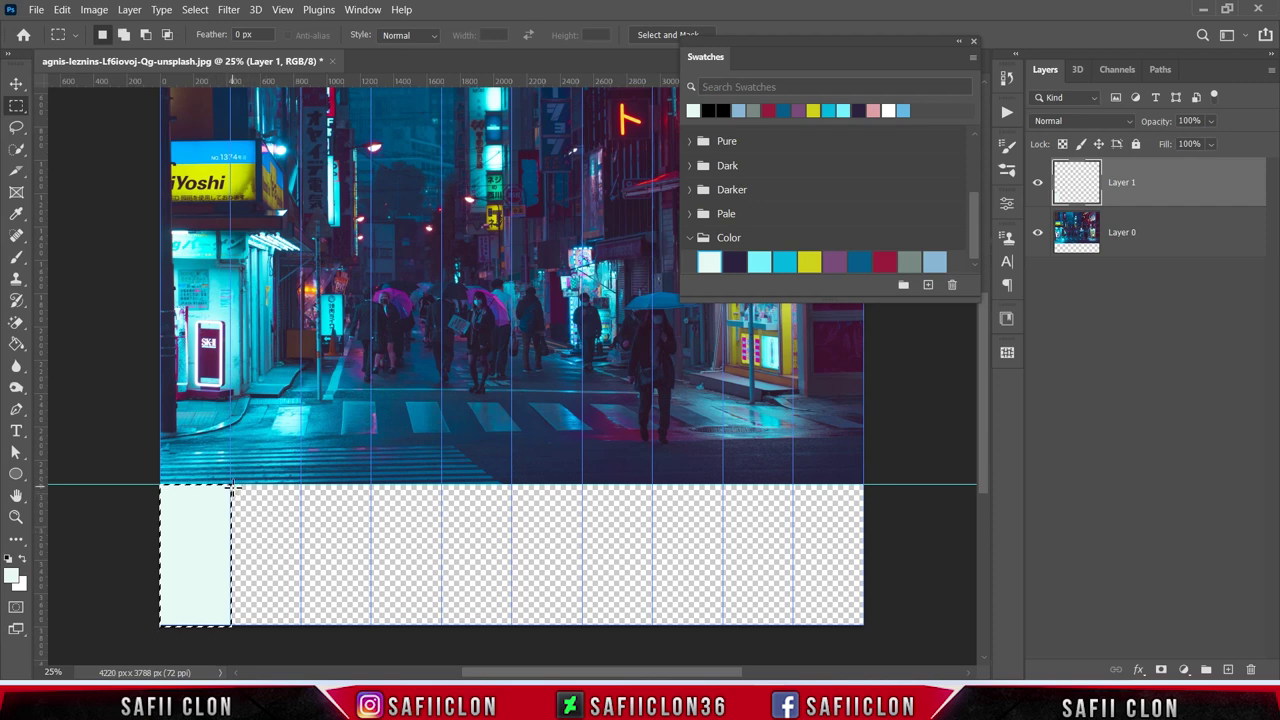
Fill columns two and three with dark navy and light cyan; pick teal for column four
drag(232, 487, 301, 624)
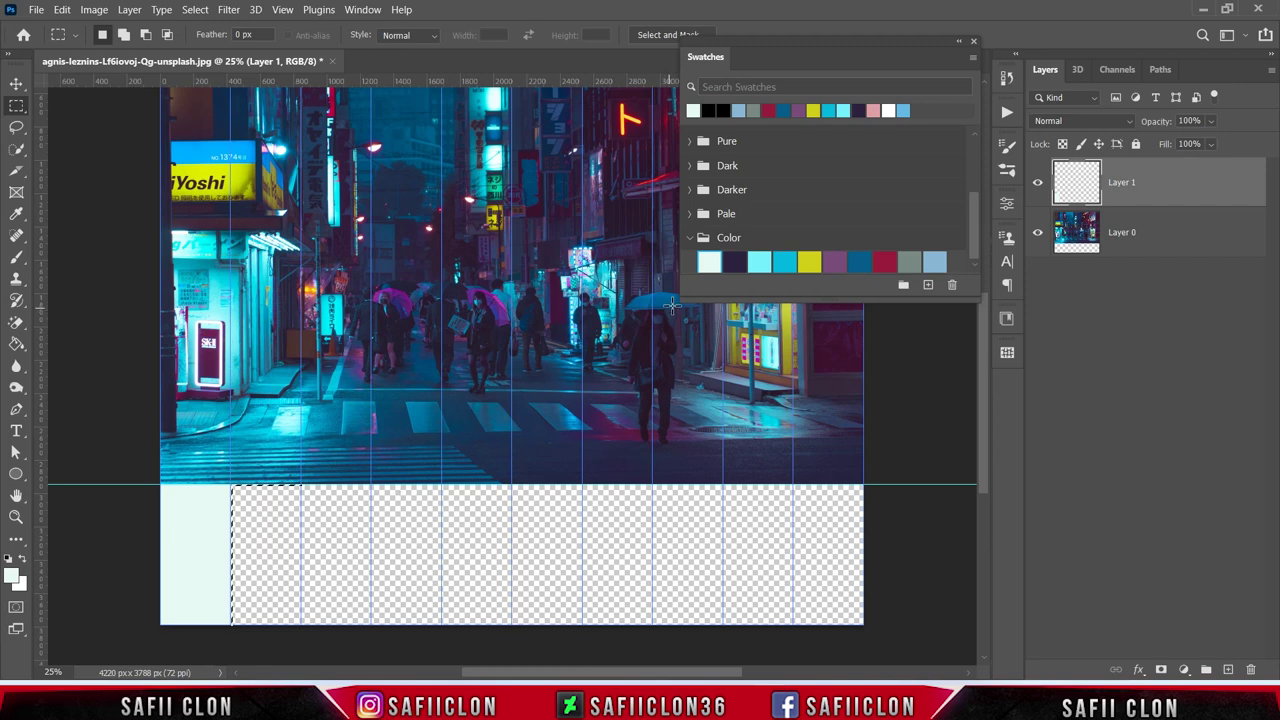
click(735, 262)
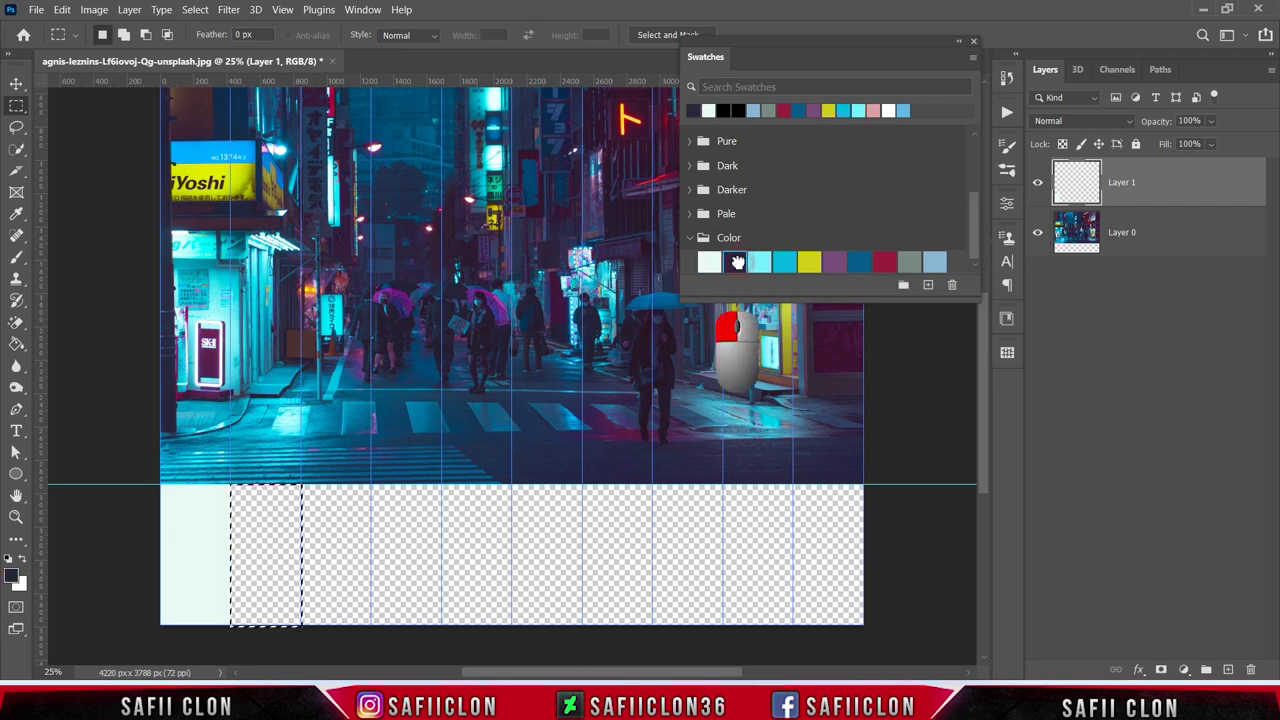
key(alt+BackSpace)
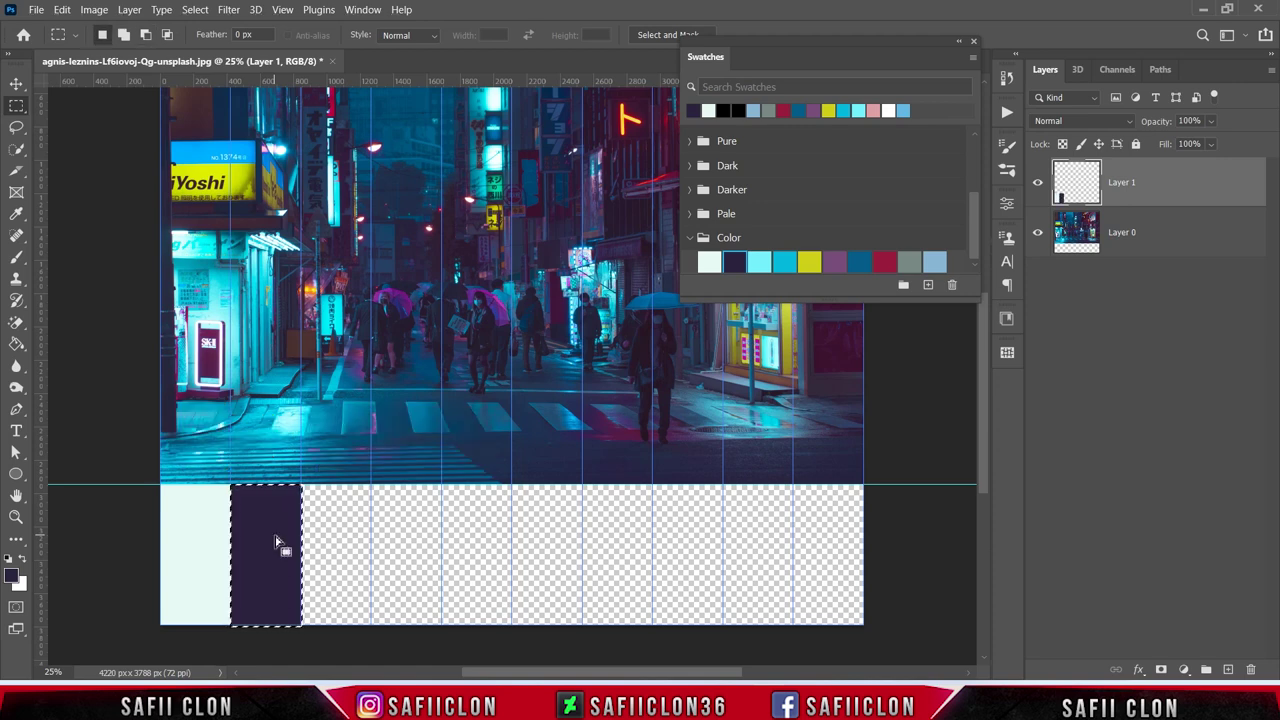
drag(302, 486, 370, 625)
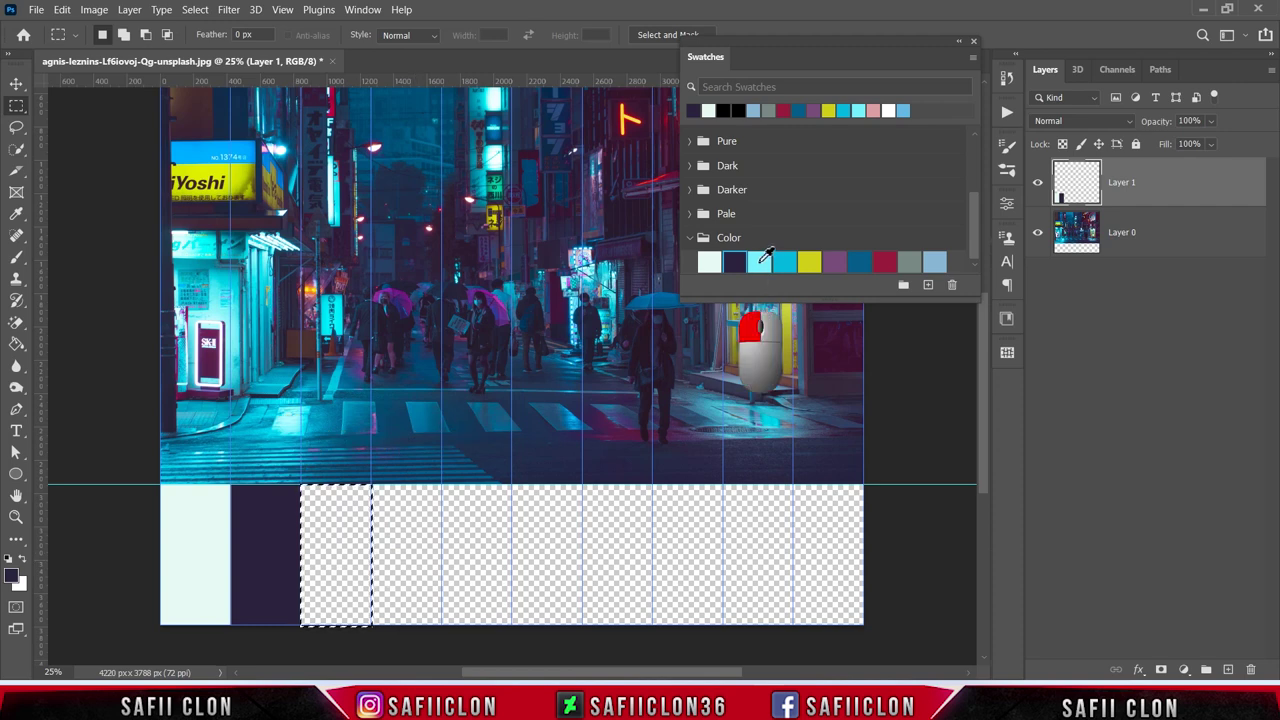
click(760, 260)
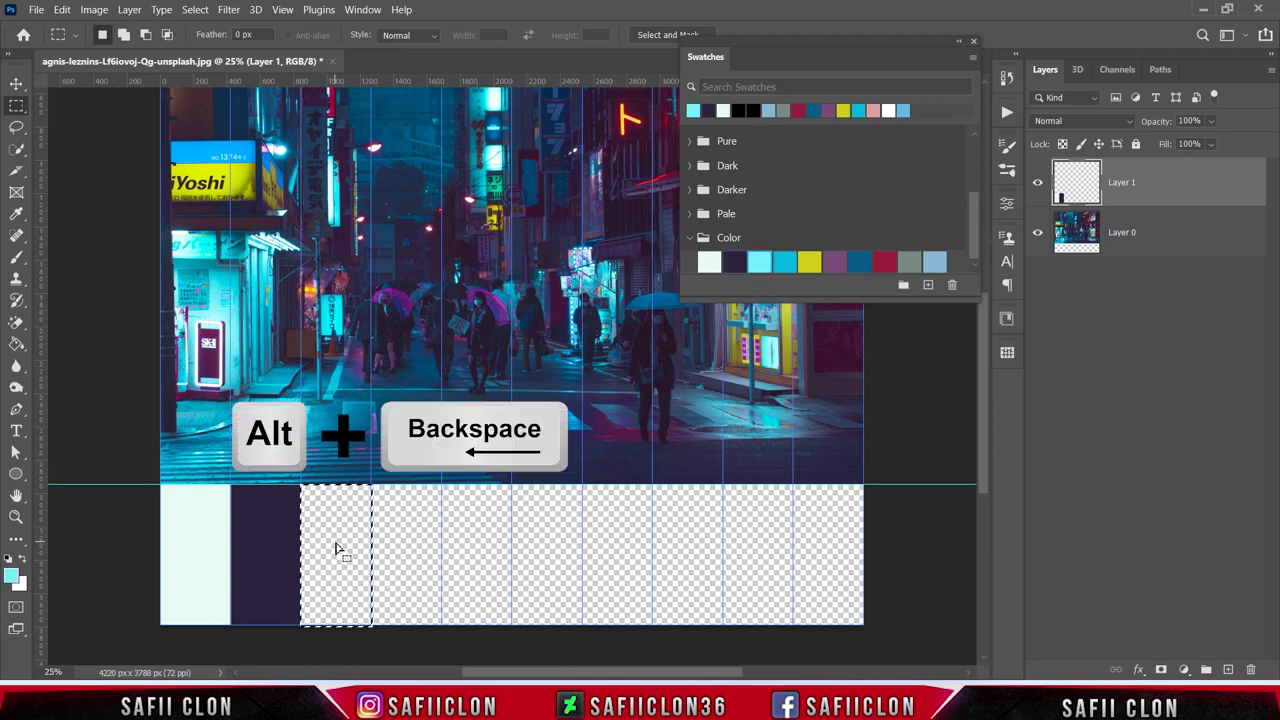
key(alt+BackSpace)
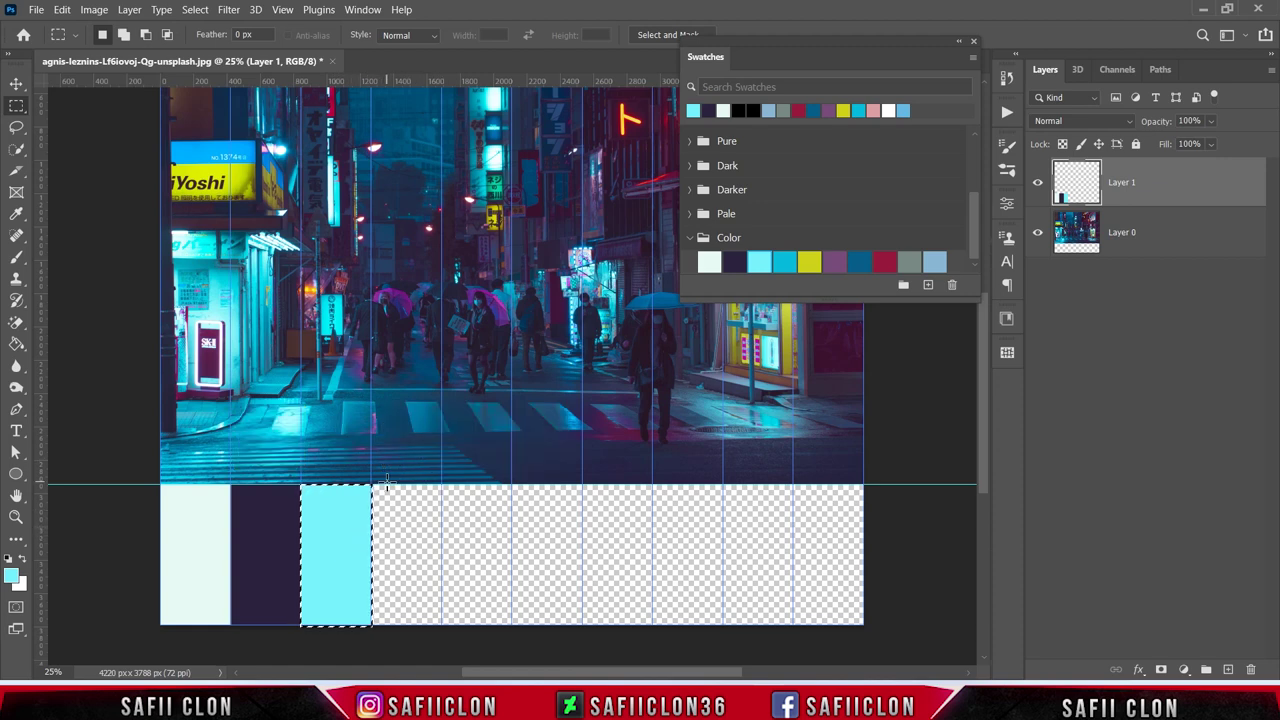
drag(373, 484, 443, 622)
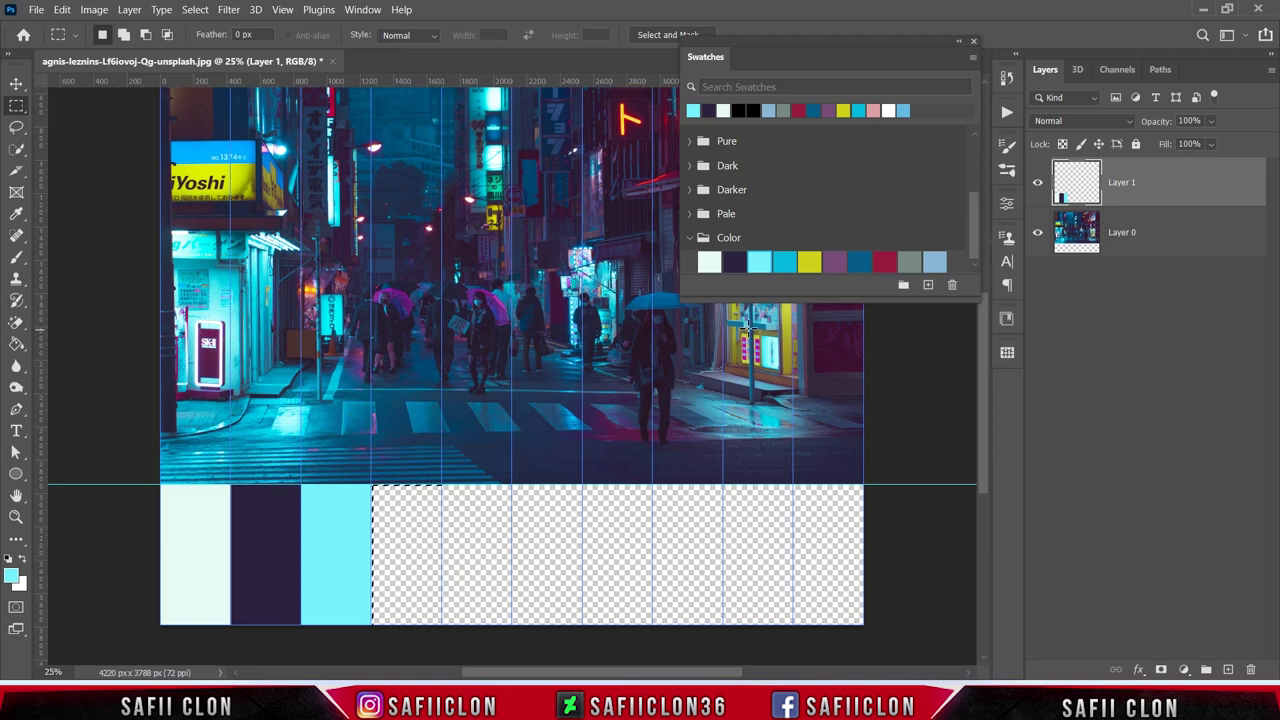
click(784, 262)
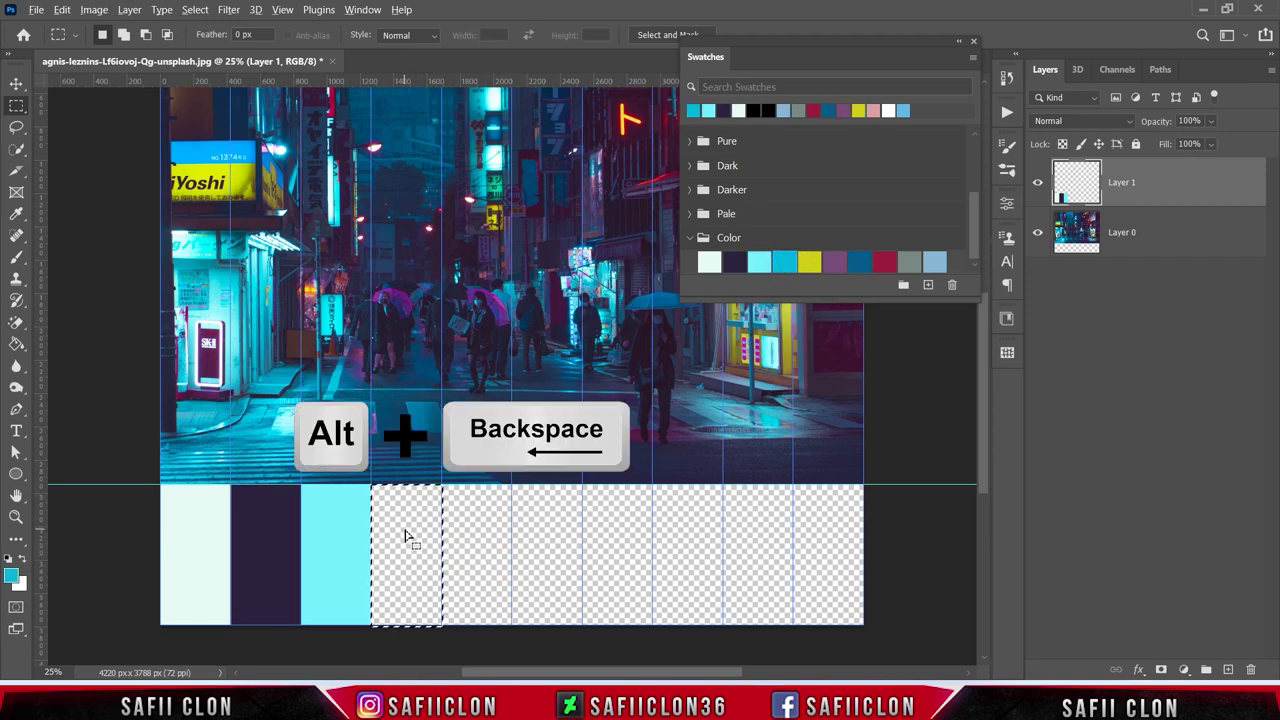
Fill strip columns four to seven with teal, yellow, purple and dark blue
key(alt+BackSpace)
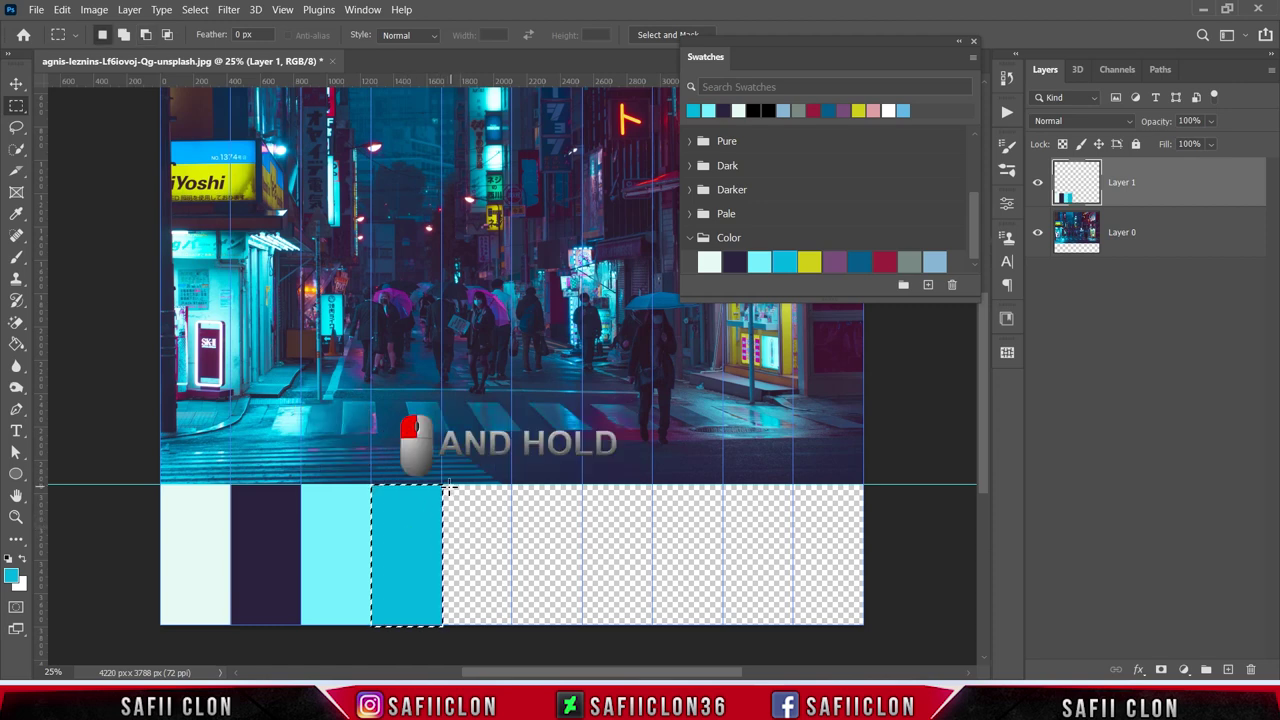
drag(443, 484, 513, 585)
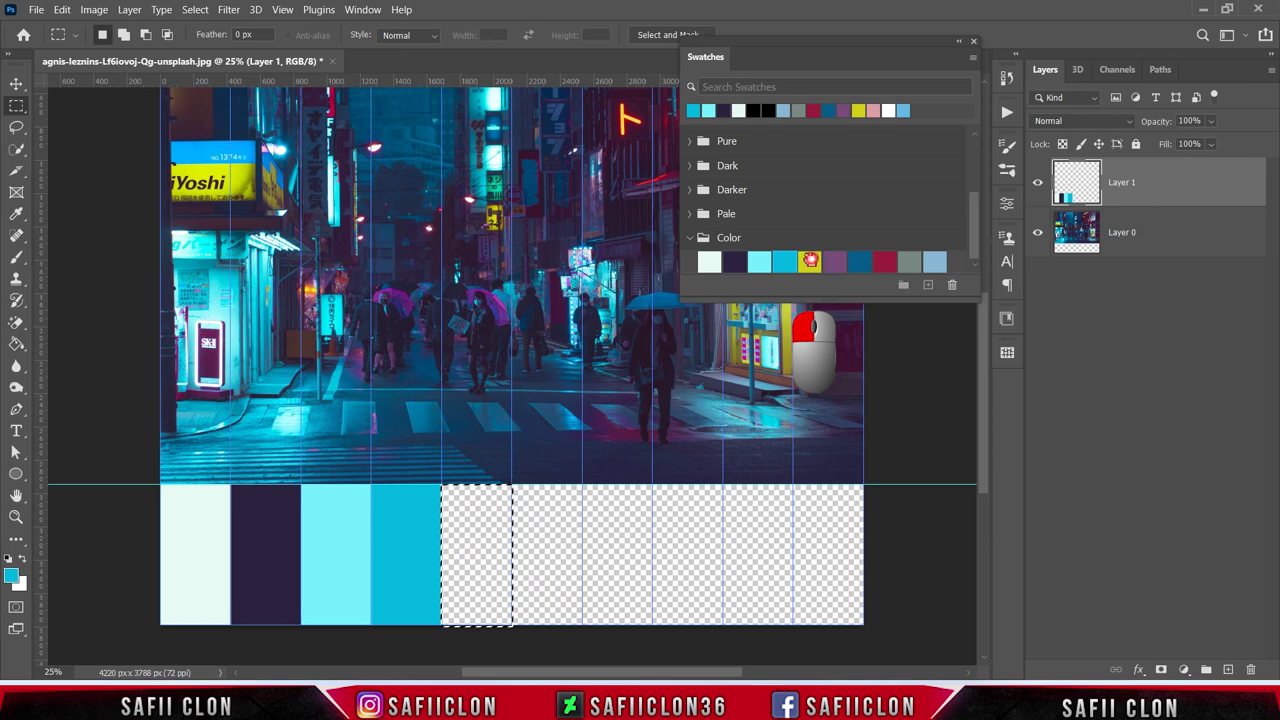
click(809, 261)
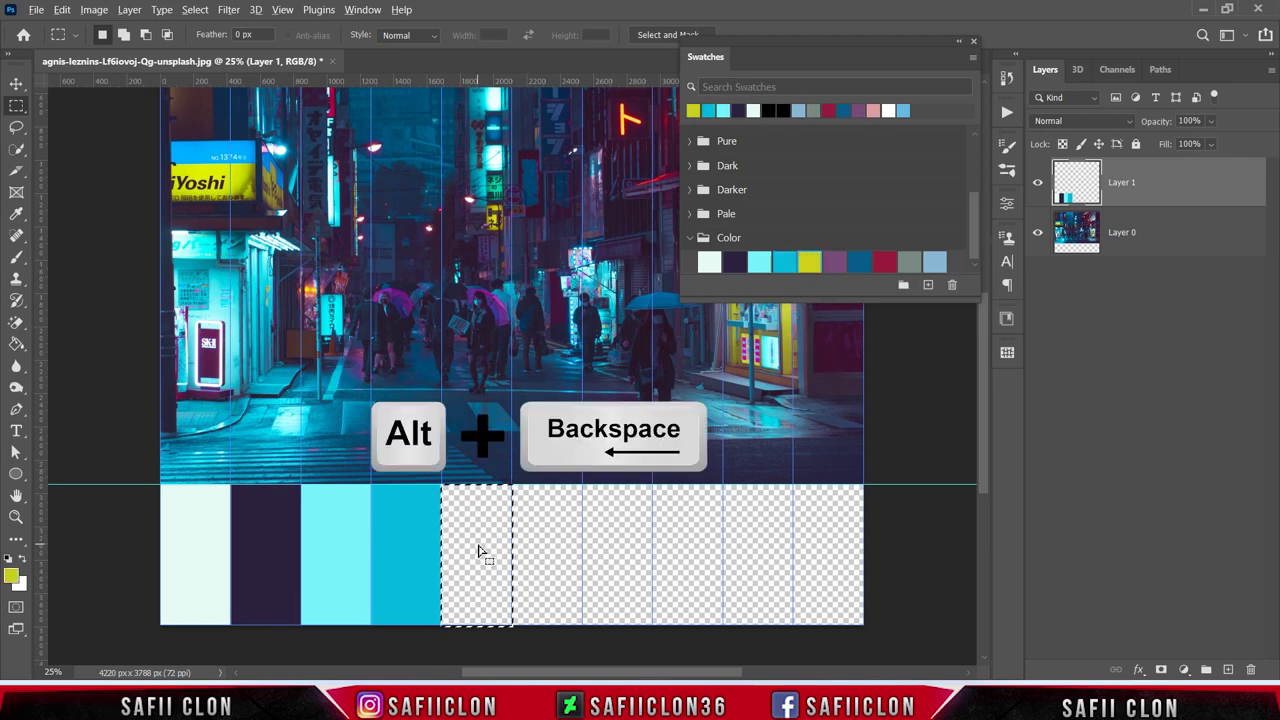
key(alt+BackSpace)
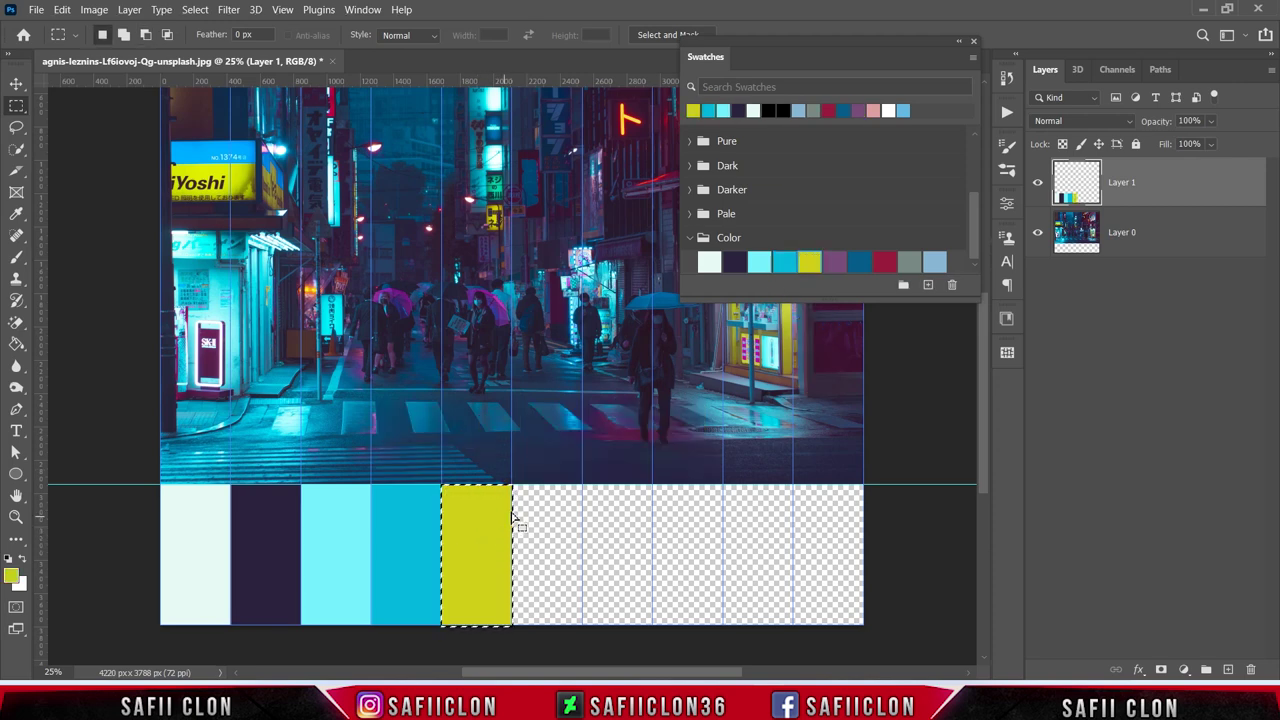
drag(513, 484, 587, 620)
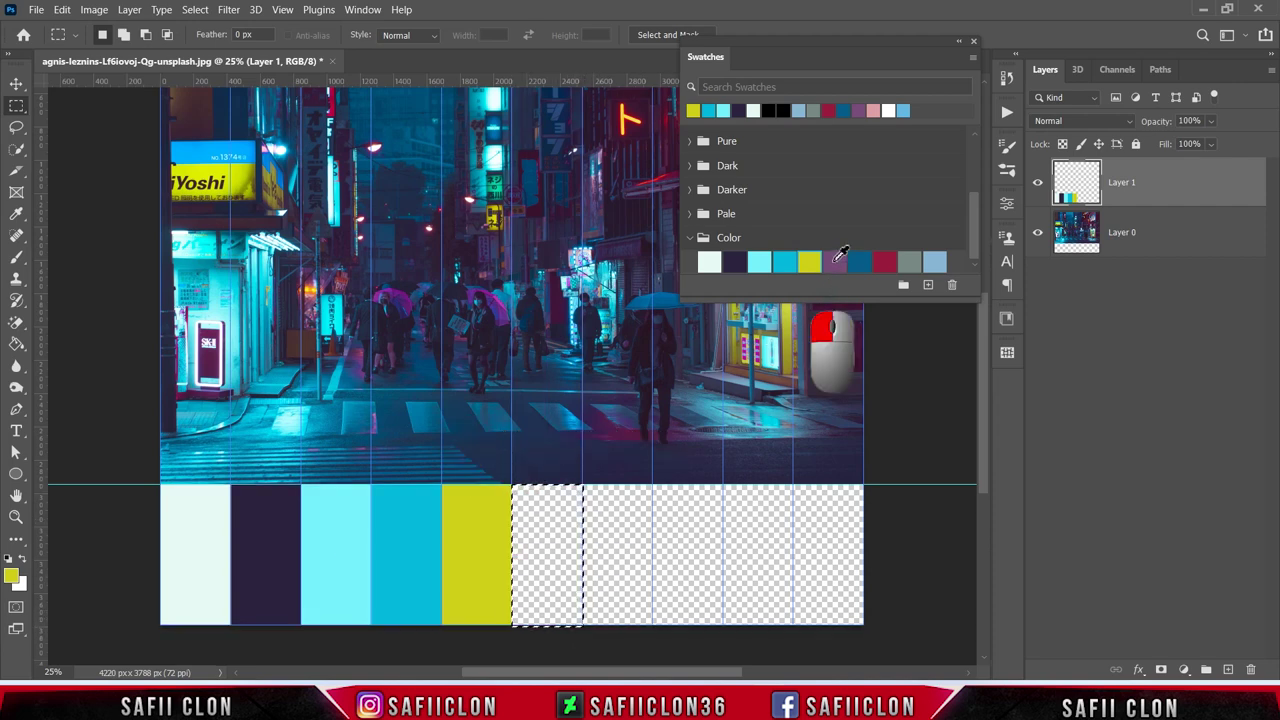
click(835, 262)
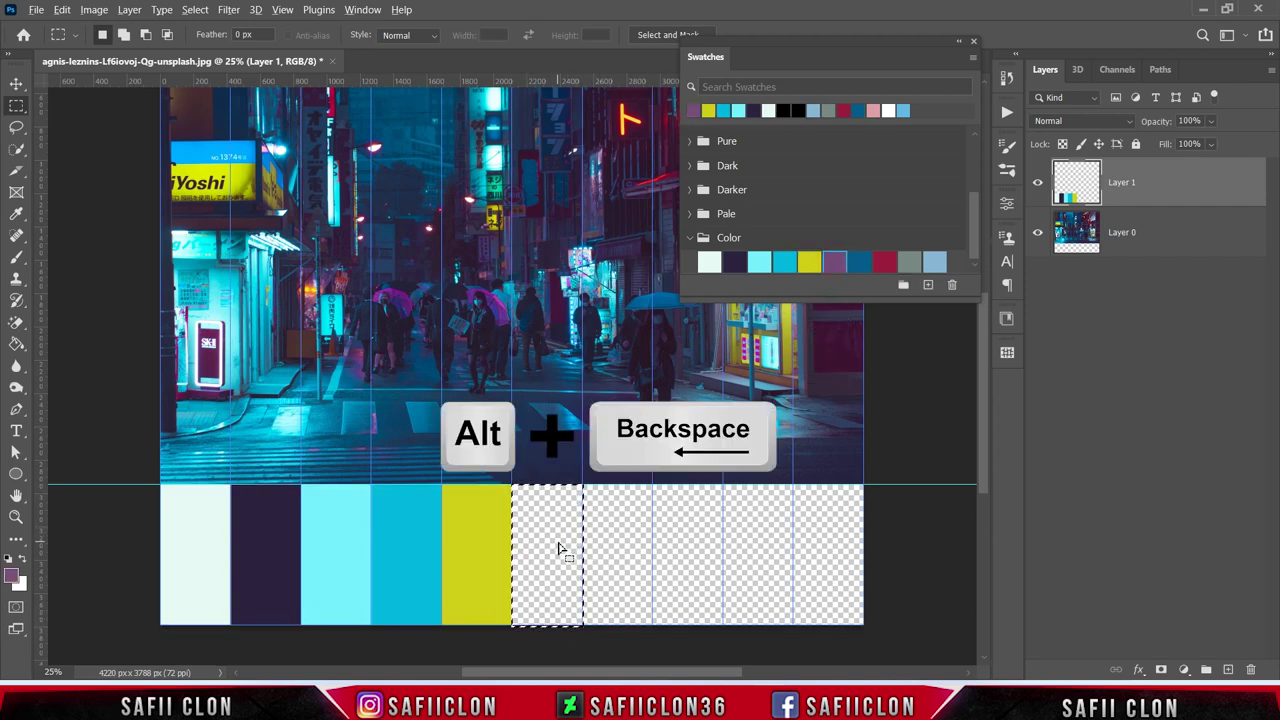
key(alt+BackSpace)
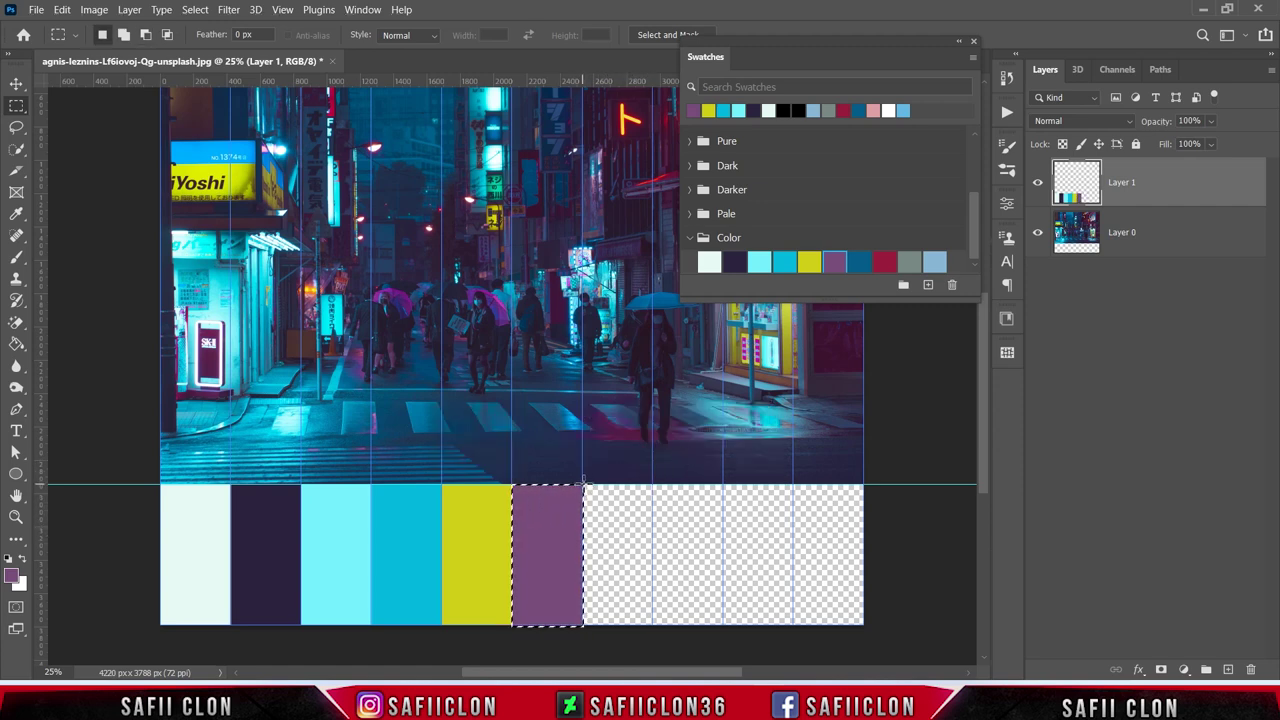
mouse_move(583, 486)
mouse_down()
mouse_move(611, 548)
mouse_move(655, 593)
mouse_up()
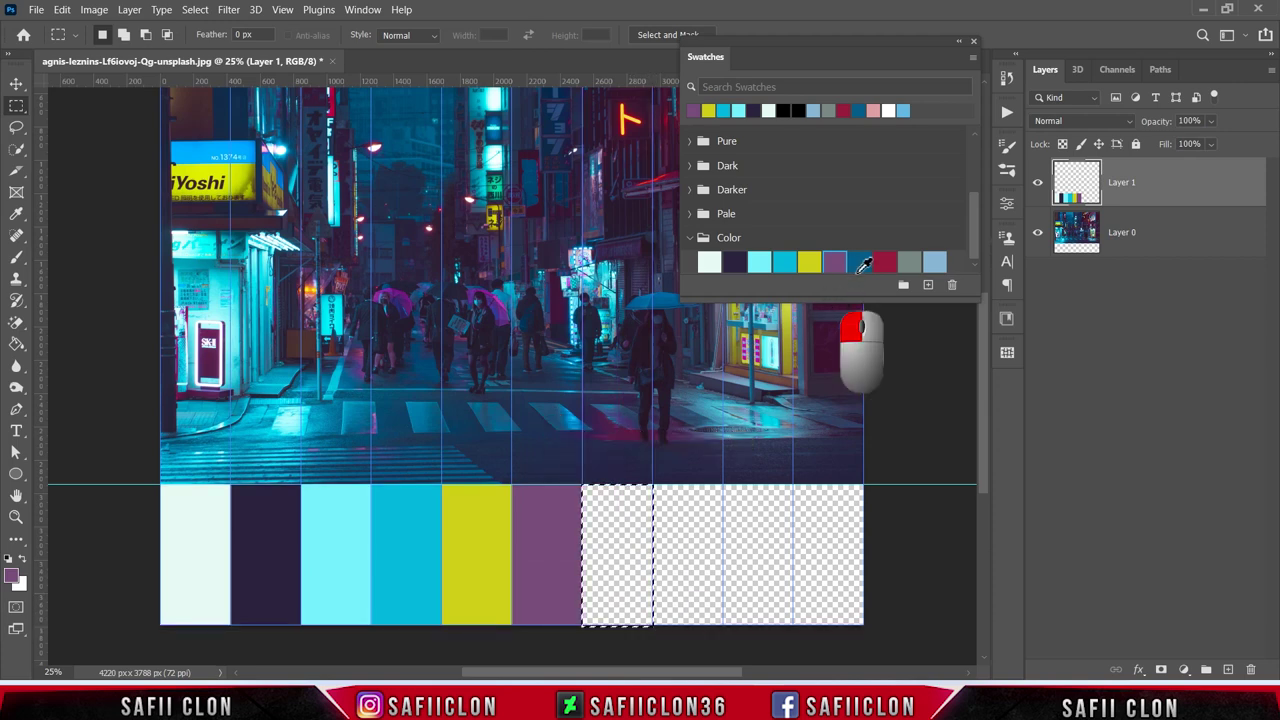
click(859, 261)
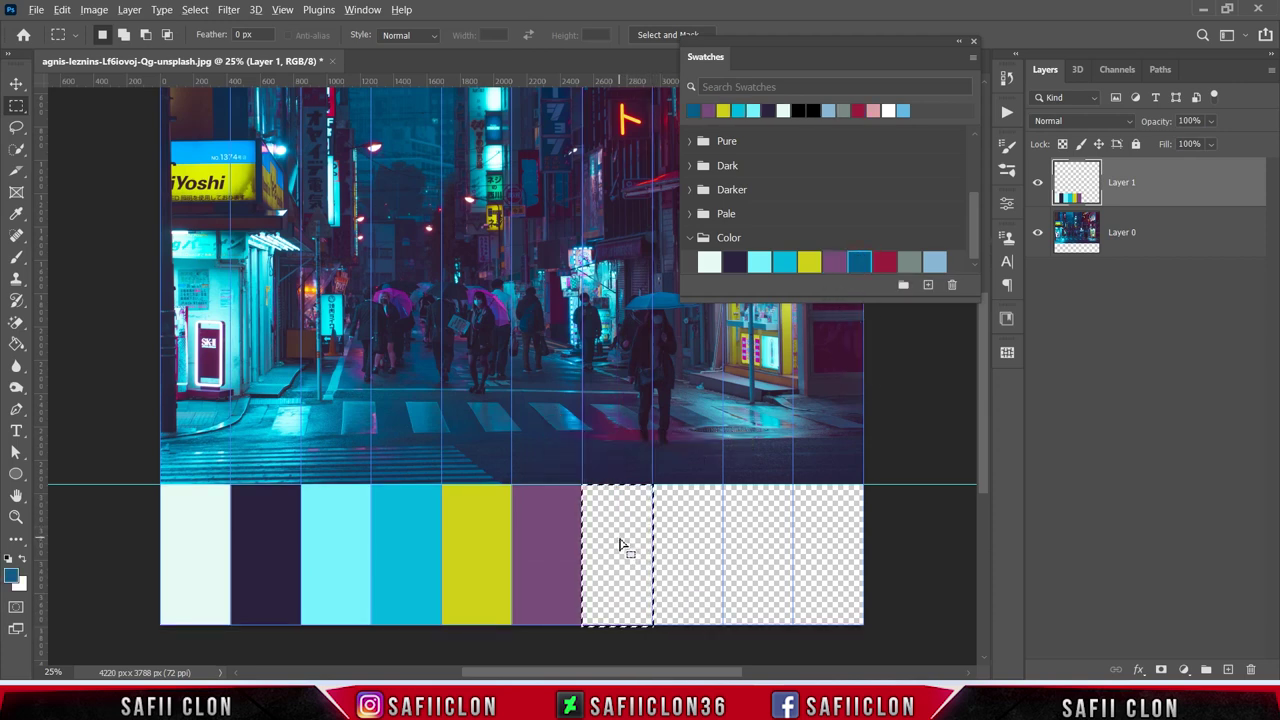
key(alt+BackSpace)
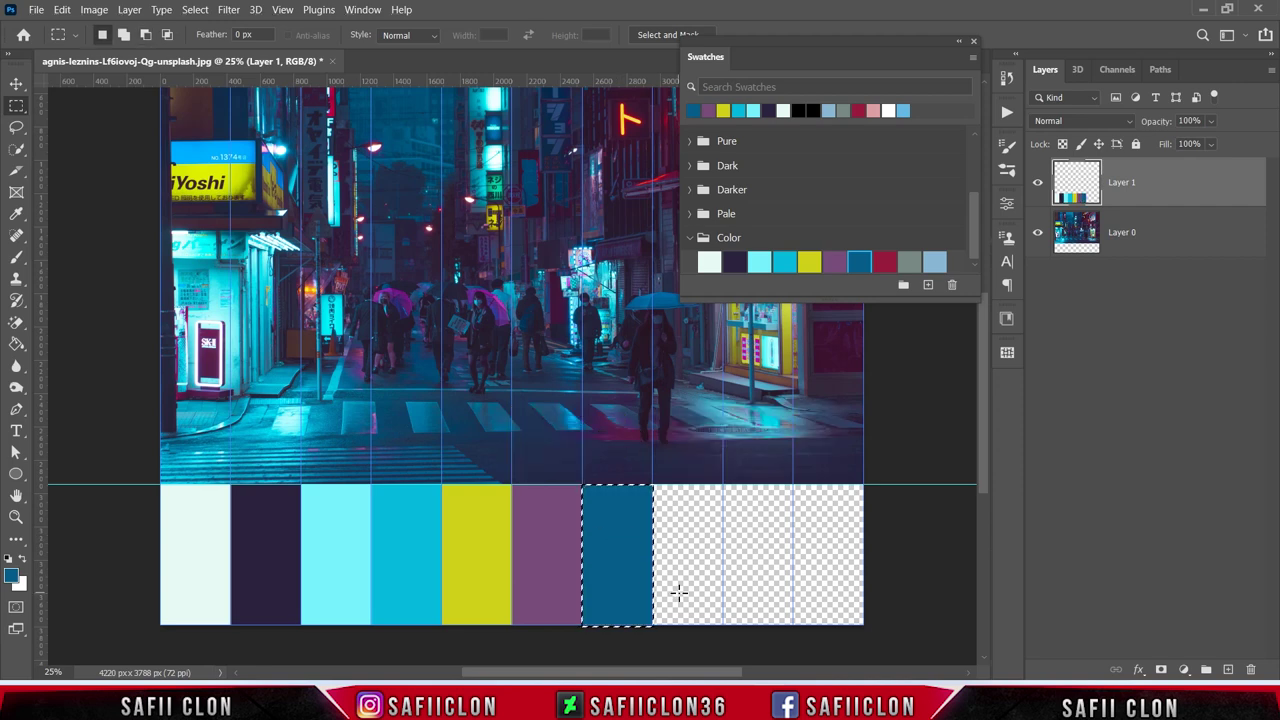
Fill the last three columns with crimson, grey and light blue, close Swatches, and deselect
drag(654, 485, 724, 625)
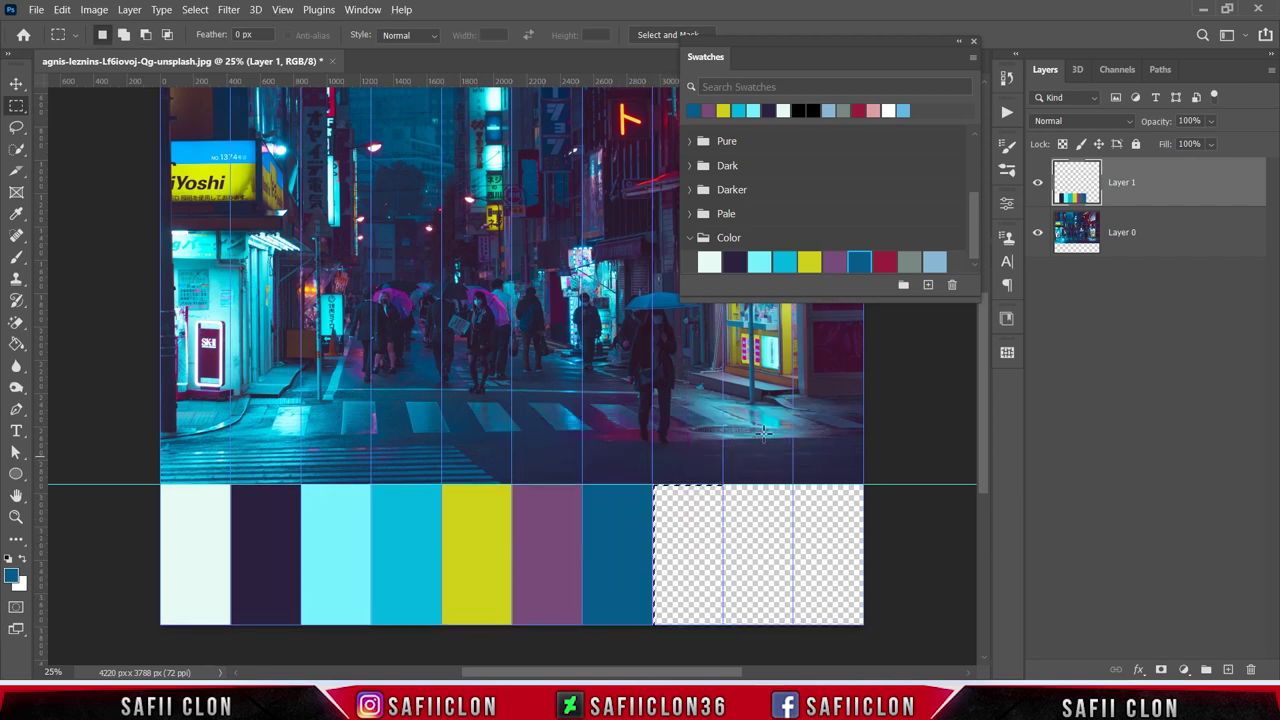
click(884, 262)
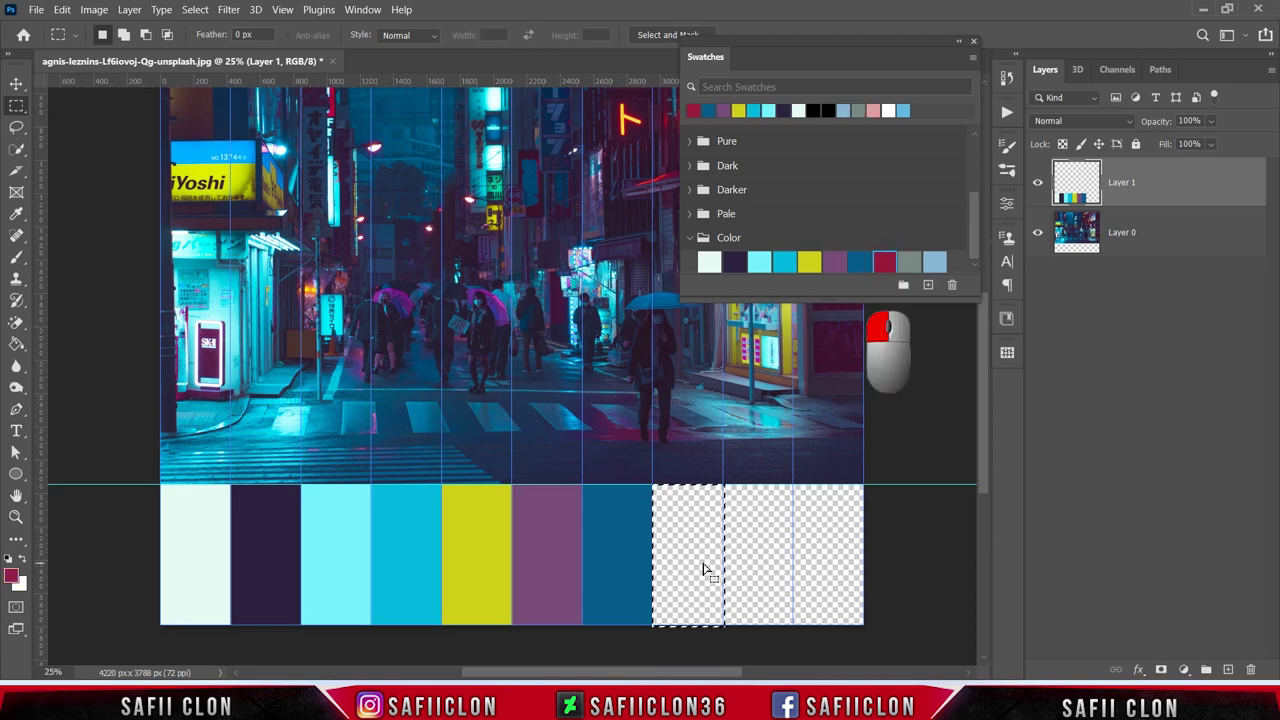
key(alt+BackSpace)
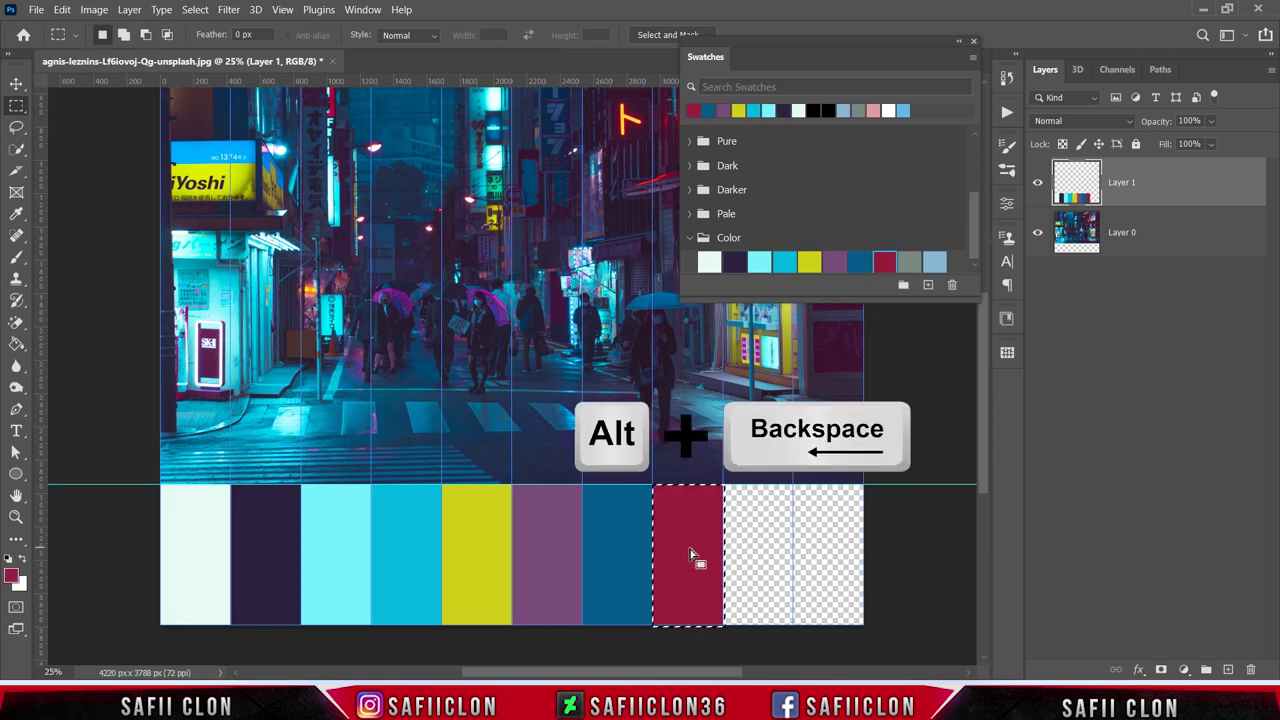
drag(724, 487, 792, 622)
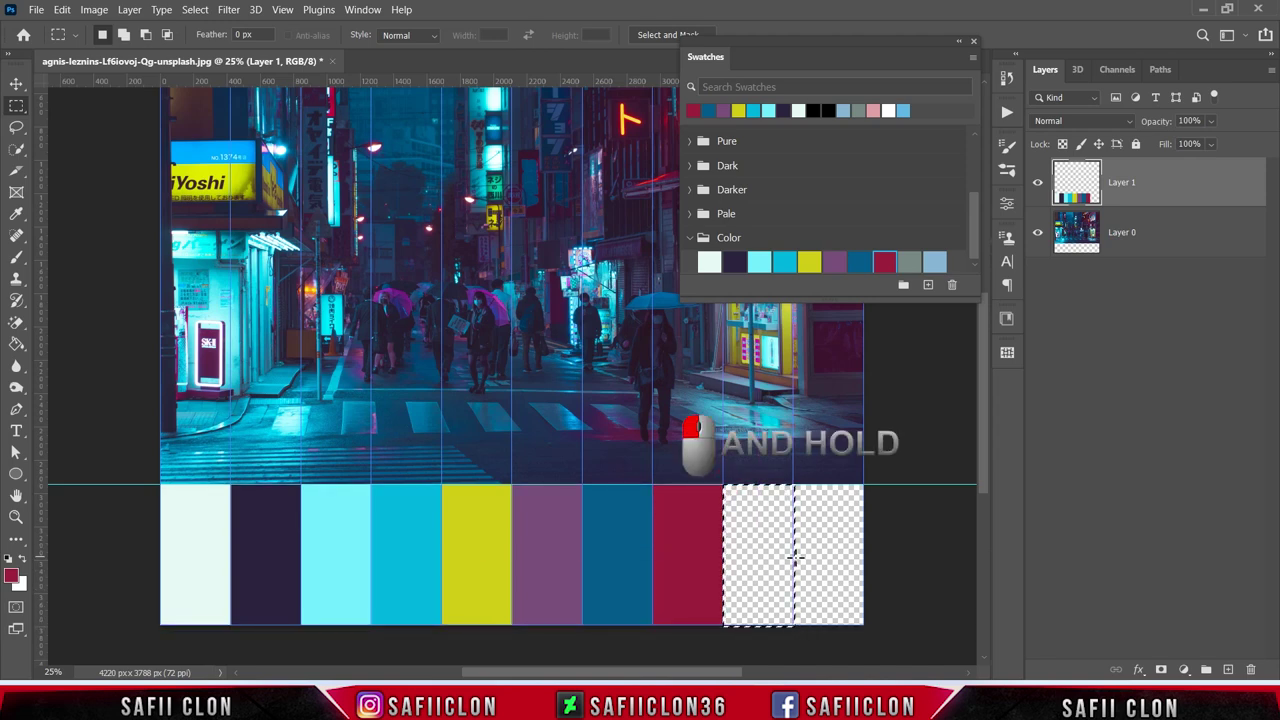
click(909, 262)
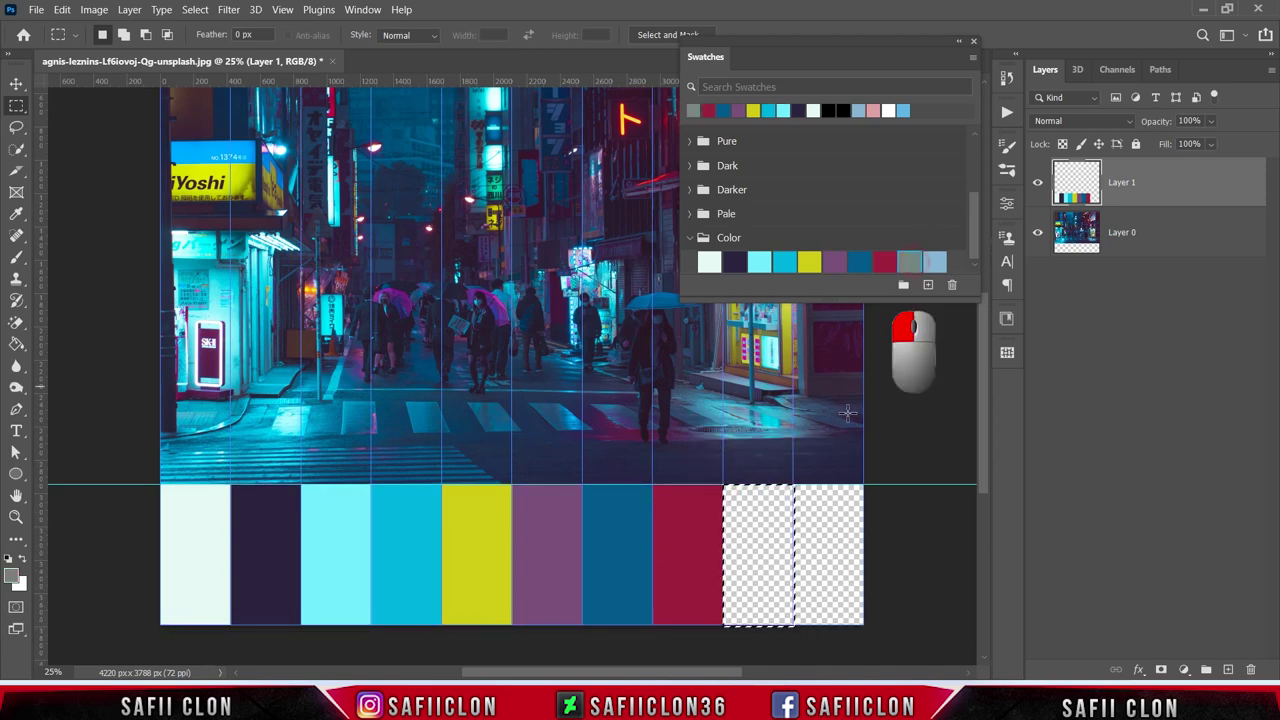
key(alt+BackSpace)
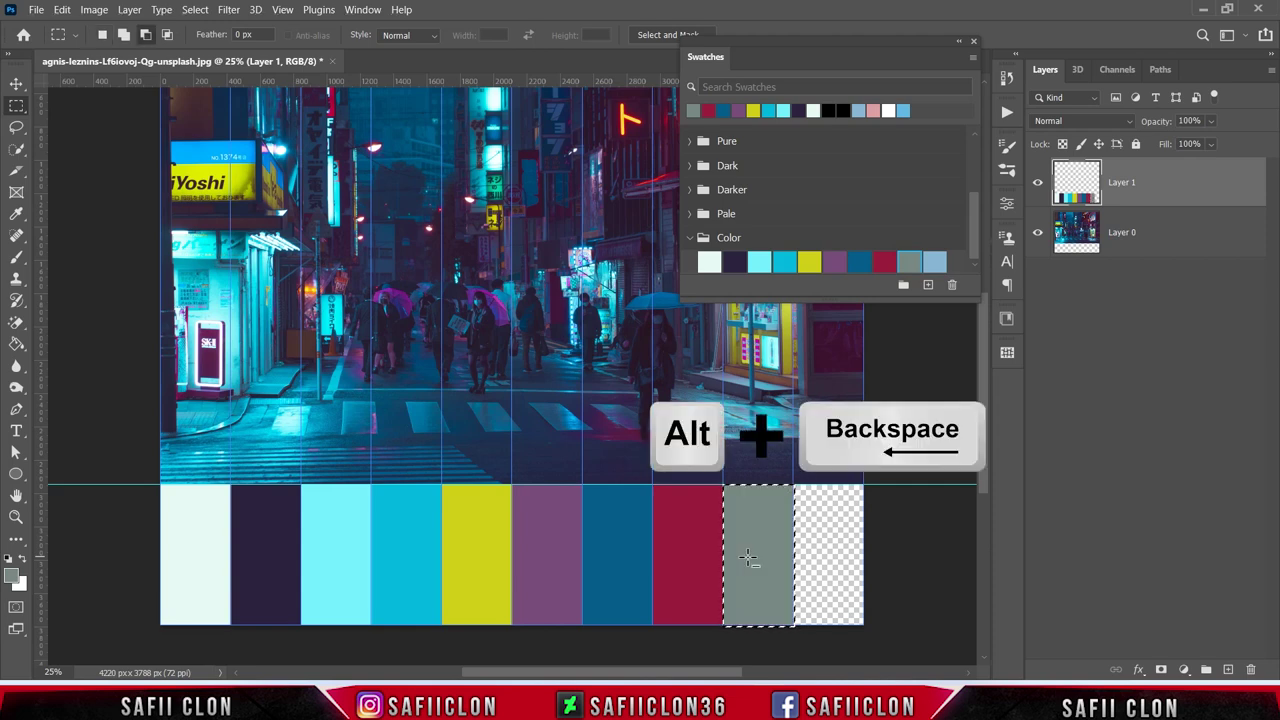
drag(807, 491, 864, 624)
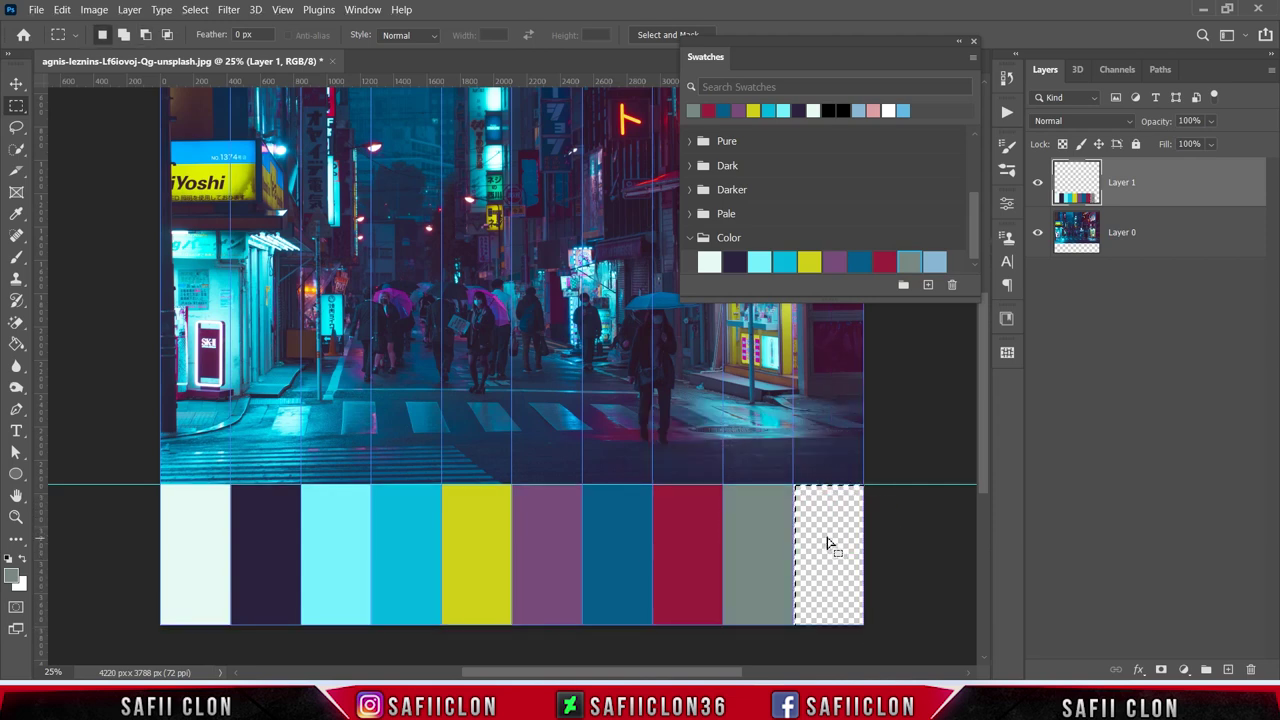
click(931, 261)
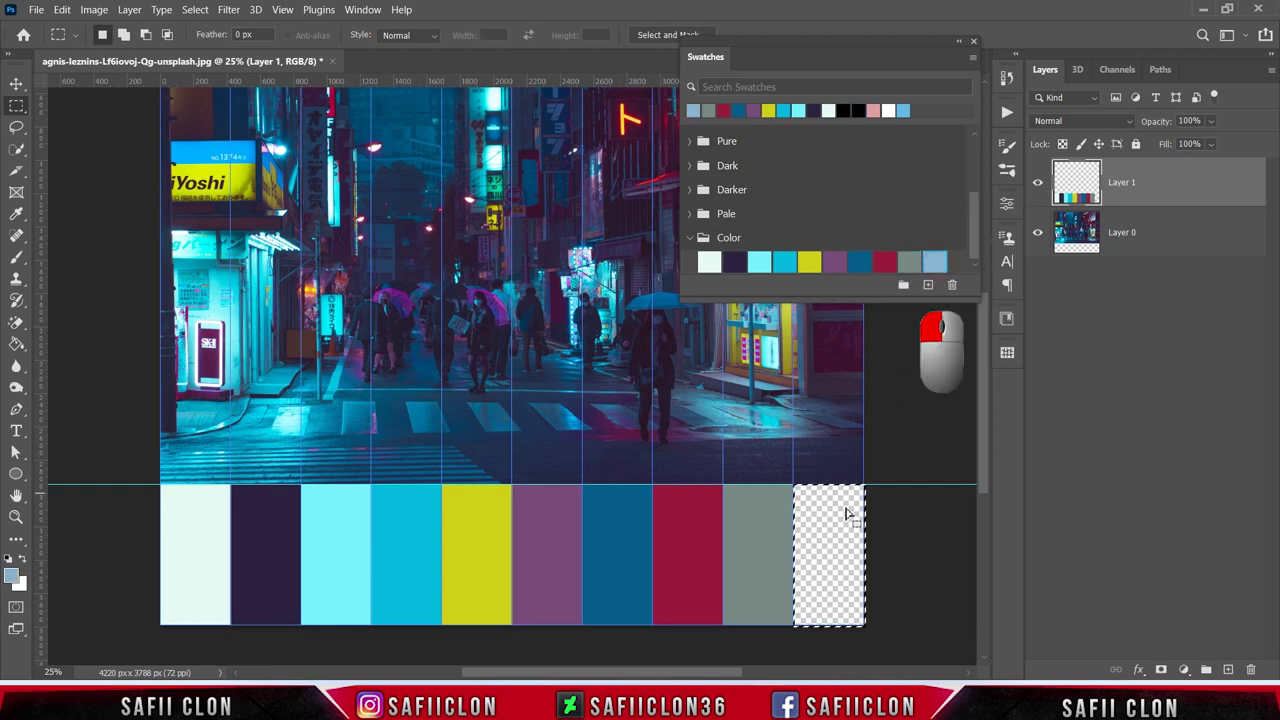
key(alt+BackSpace)
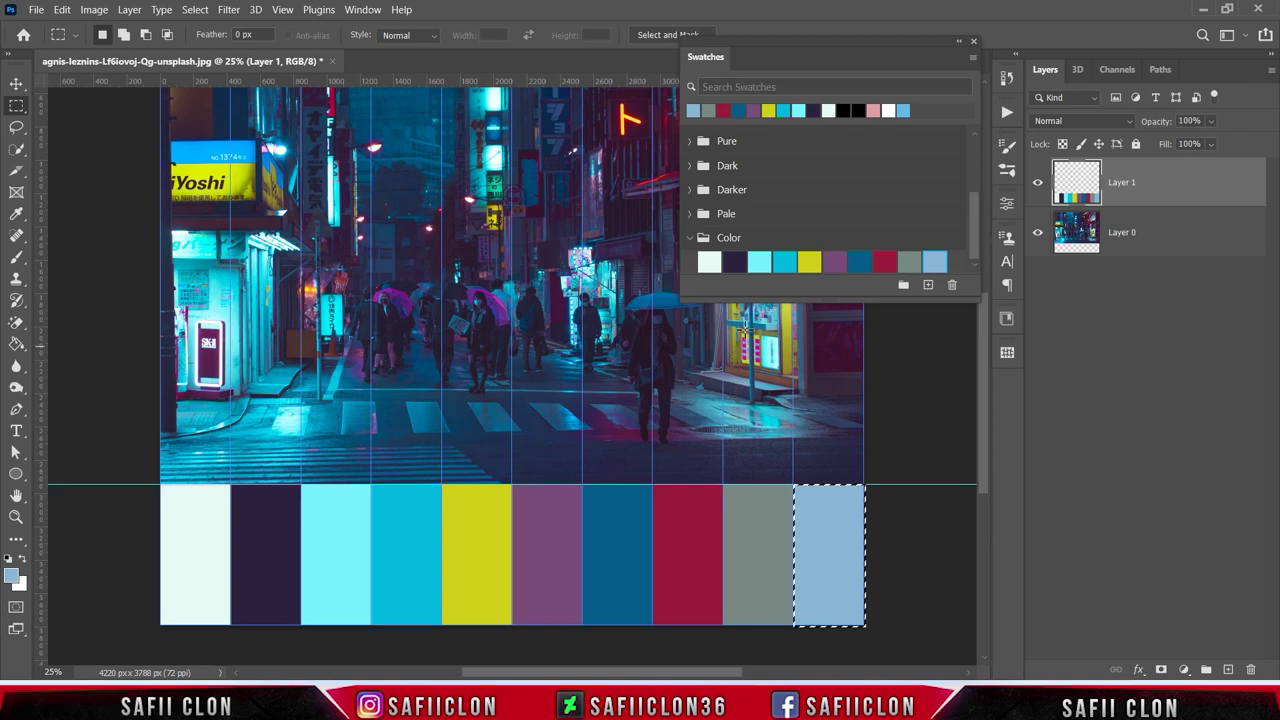
click(972, 44)
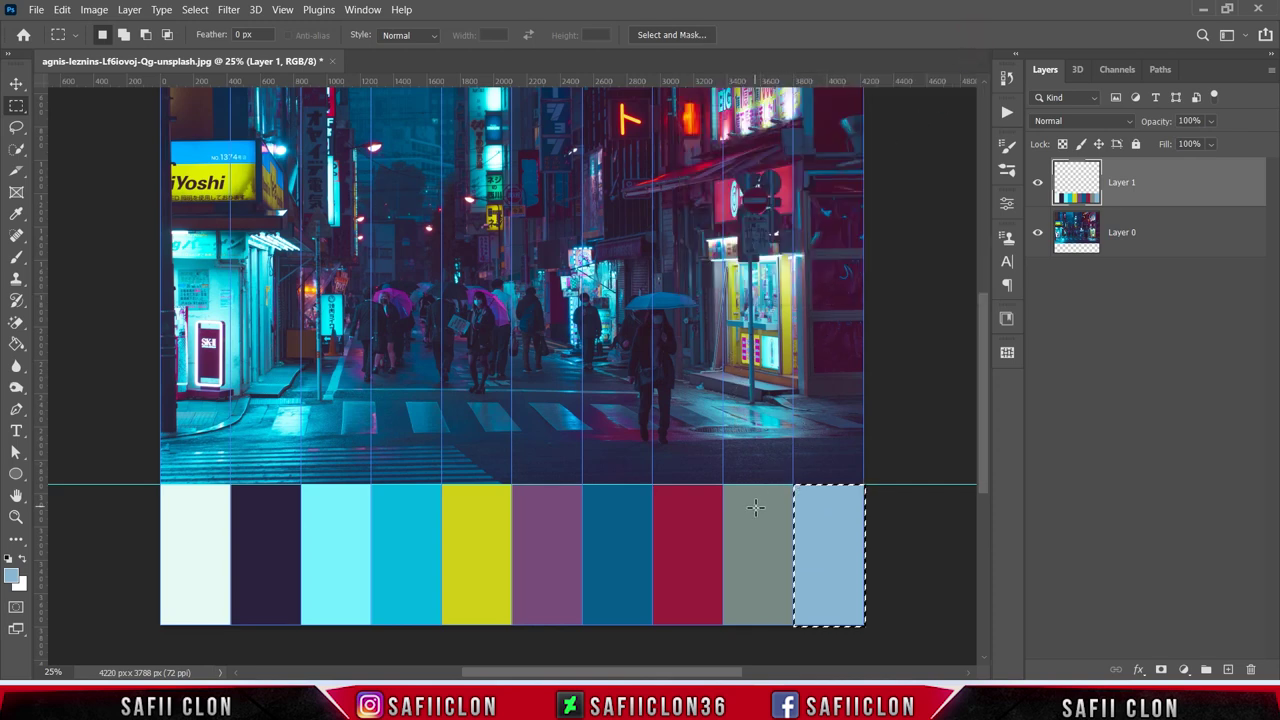
key(ctrl+d)
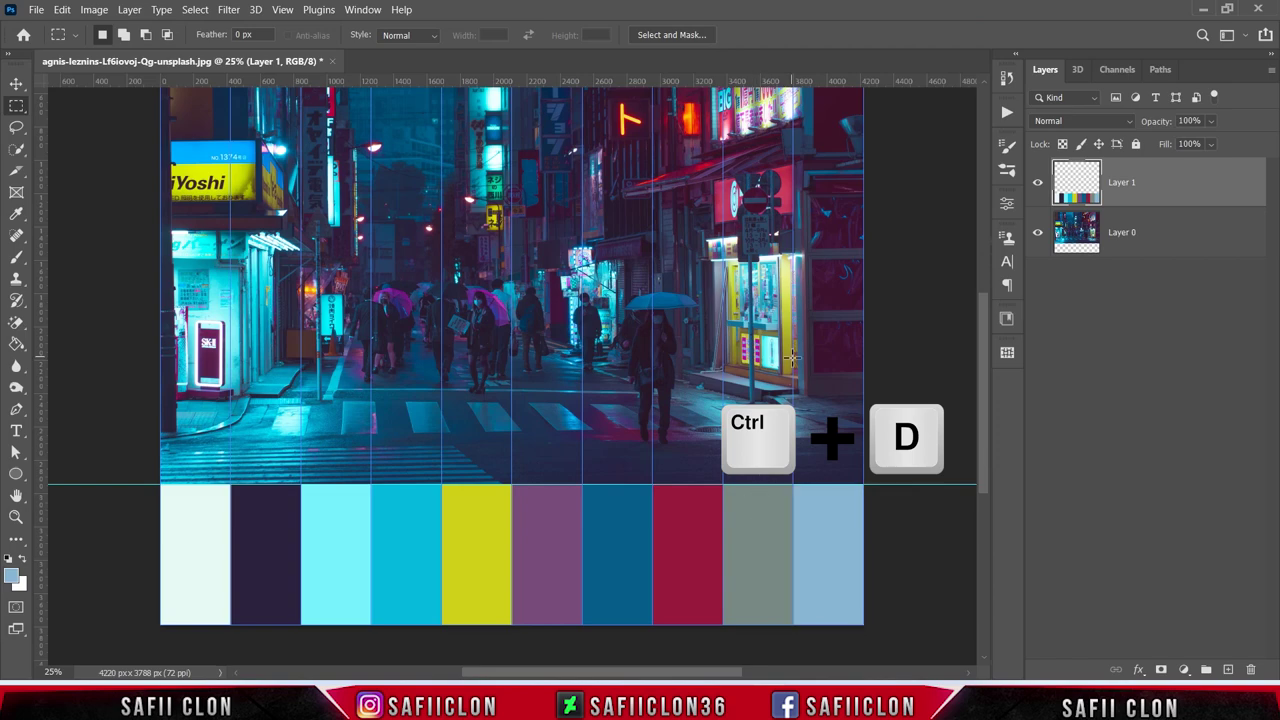
Clear all slices and drag the horizontal guide back into the ruler
key(ctrl+minus)
key(ctrl+minus)
key(ctrl+minus)
key(ctrl+plus)
key(ctrl+plus)
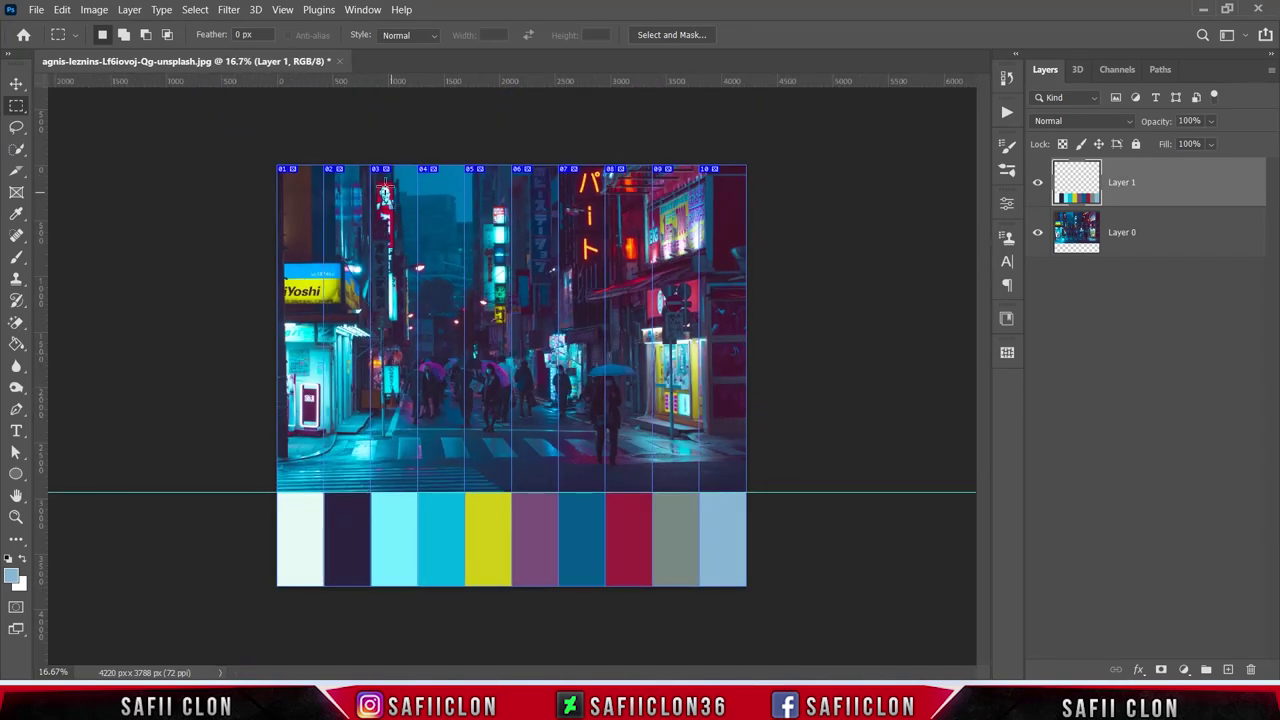
click(282, 10)
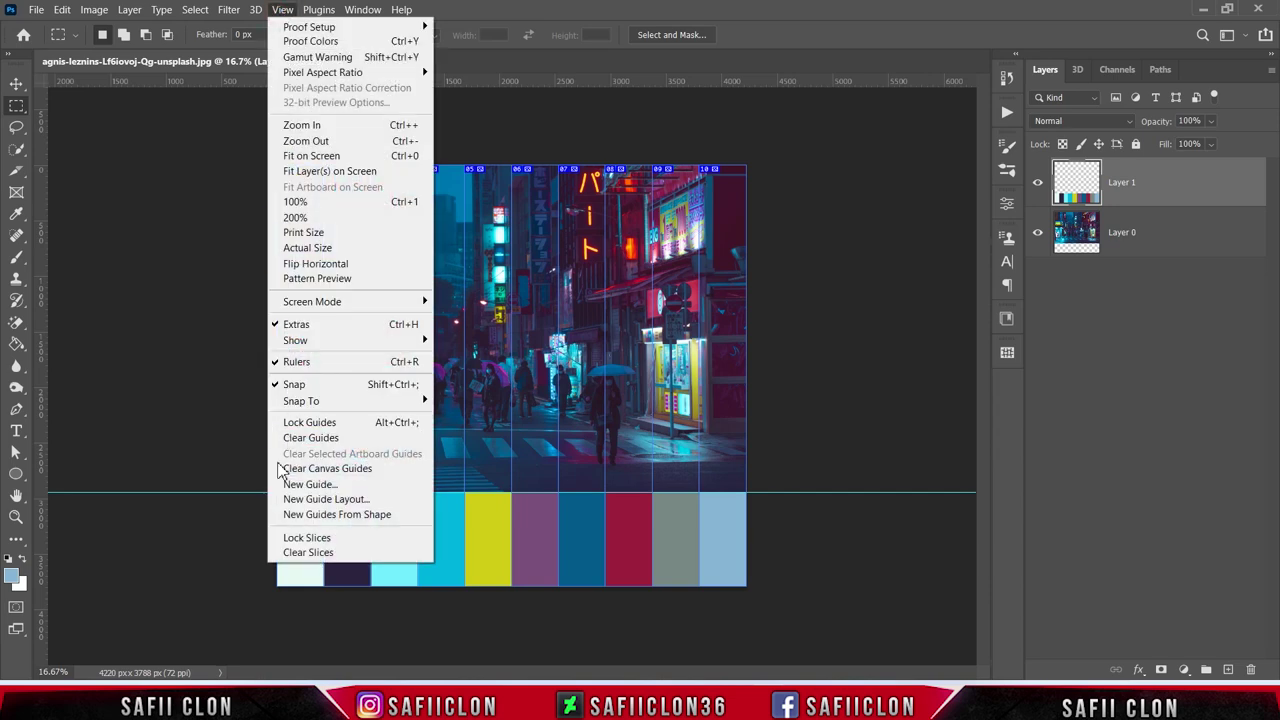
click(324, 557)
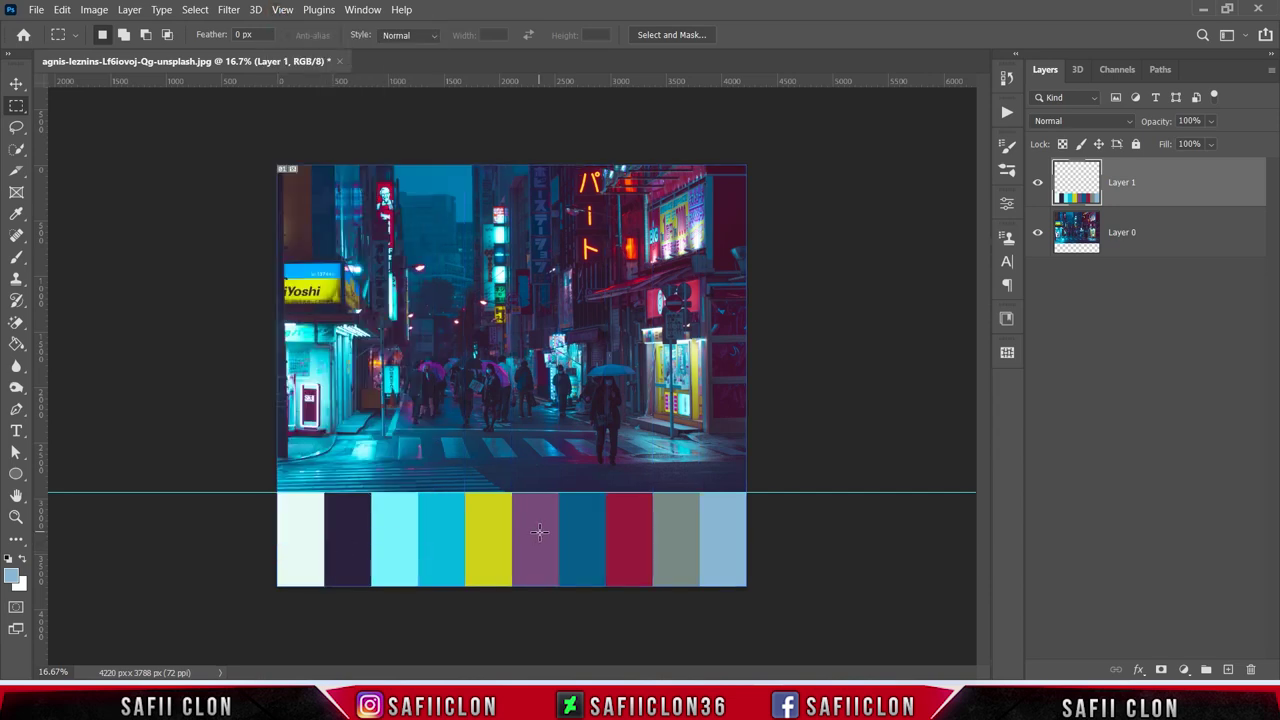
click(16, 83)
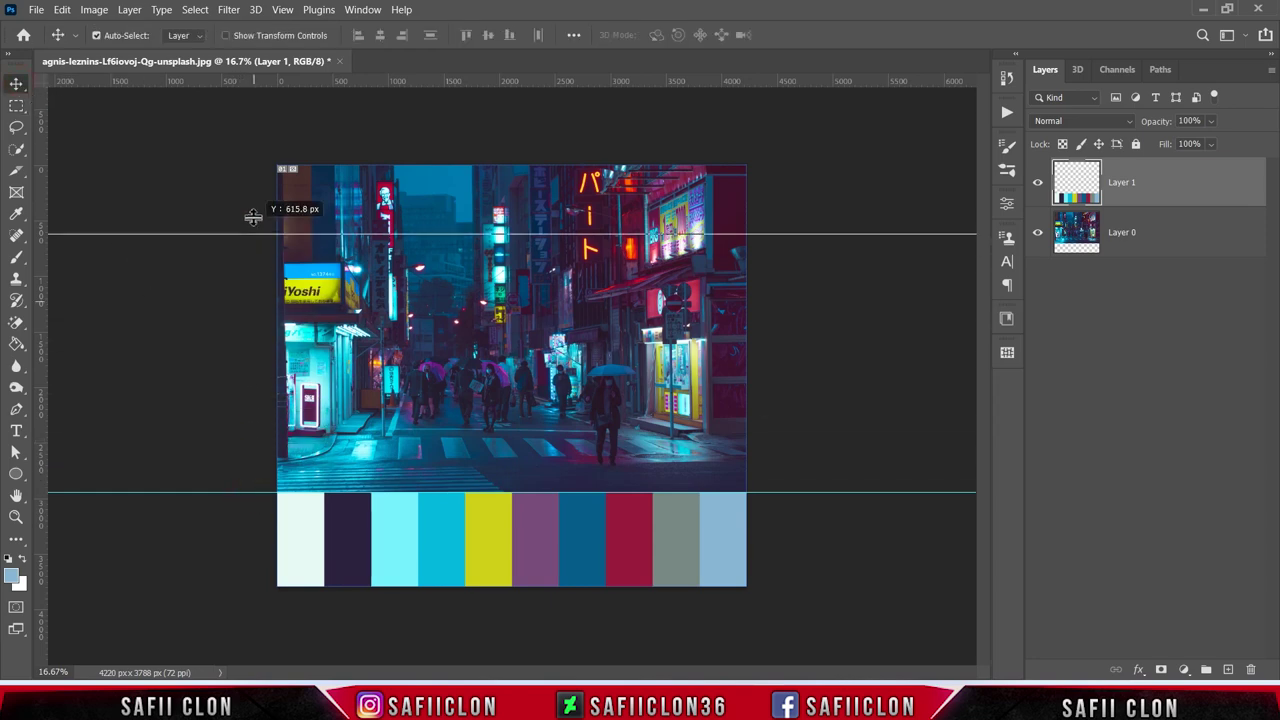
drag(249, 492, 275, 78)
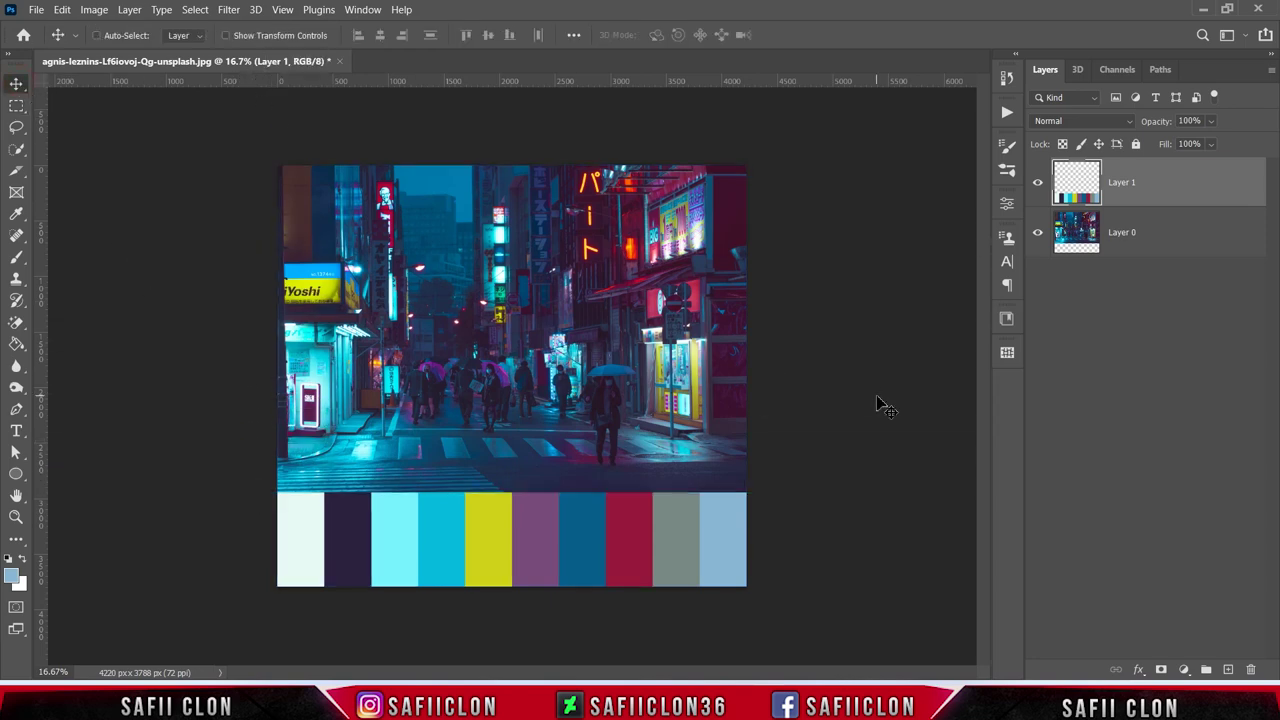
Toggle Layer 1's visibility and zoom around to check the finished palette strip
key(ctrl+plus)
key(ctrl+plus)
scroll(645, 345, down, 2)
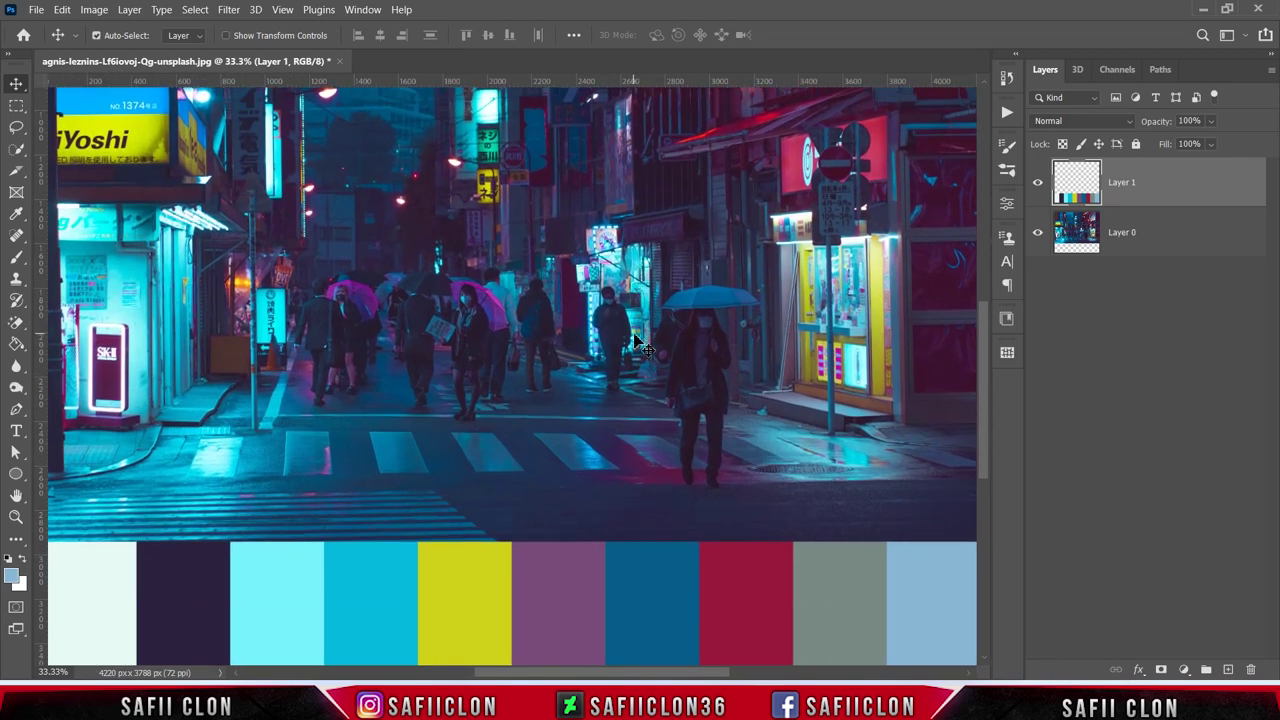
scroll(643, 381, down, 3)
key(ctrl+minus)
key(ctrl+minus)
key(ctrl+minus)
key(ctrl+minus)
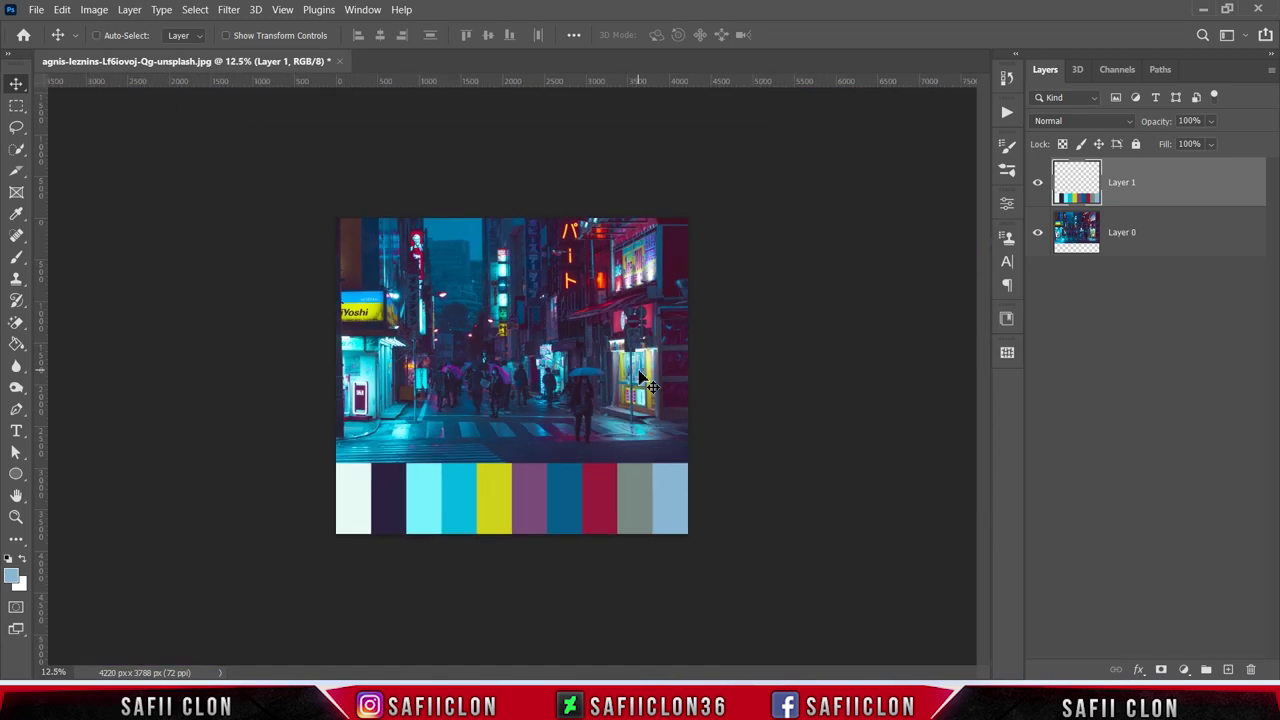
key(ctrl+plus)
key(ctrl+plus)
key(ctrl+plus)
key(ctrl+minus)
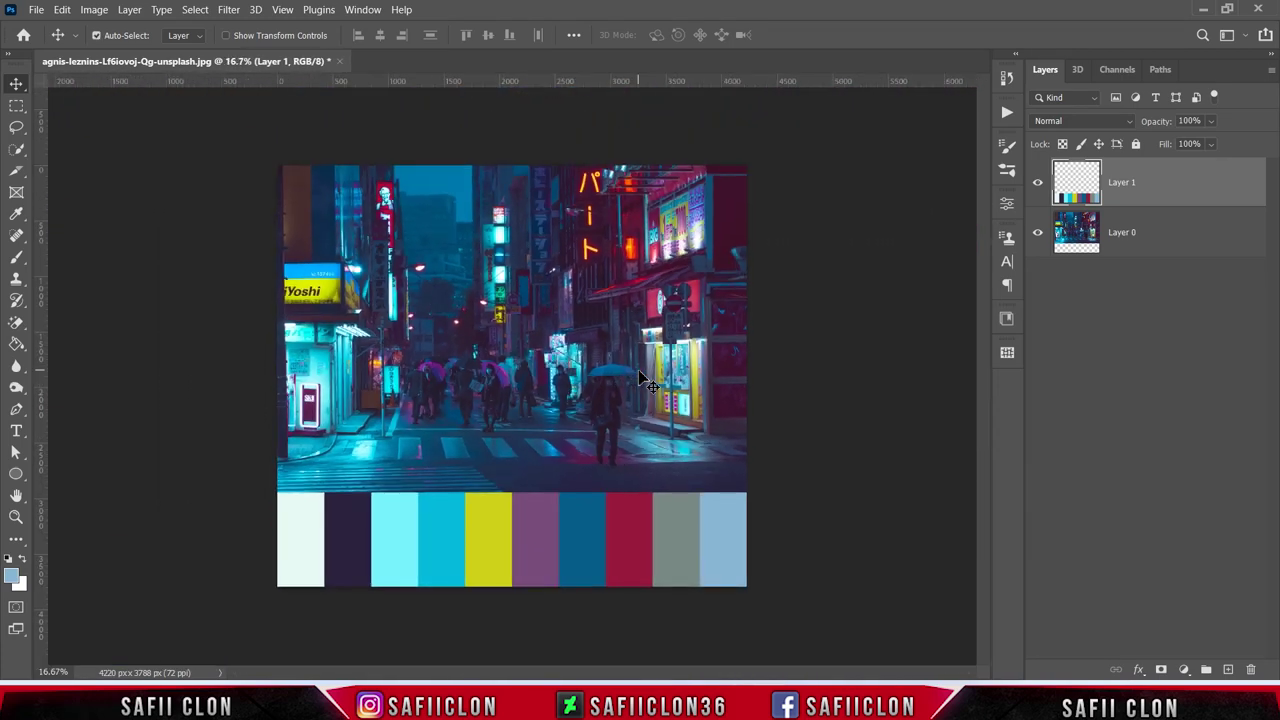
click(1037, 185)
click(1037, 185)
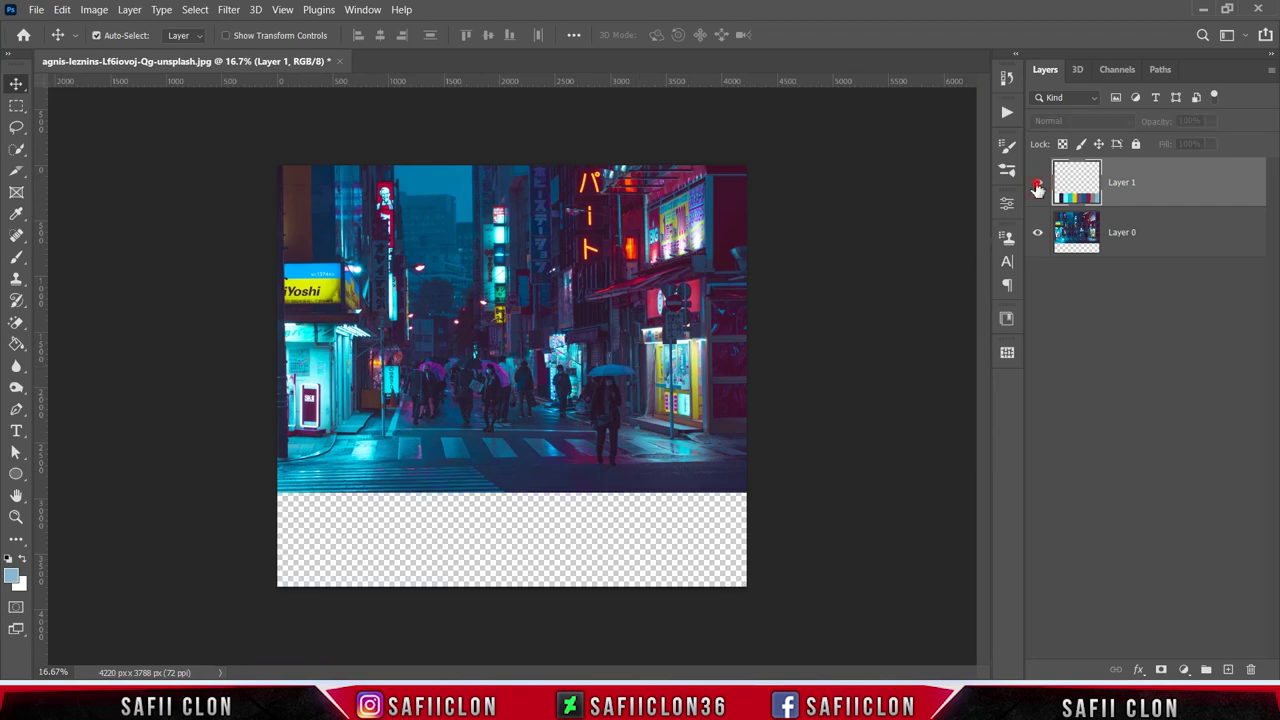
click(1037, 185)
key(ctrl+plus)
key(ctrl+minus)
key(ctrl+plus)
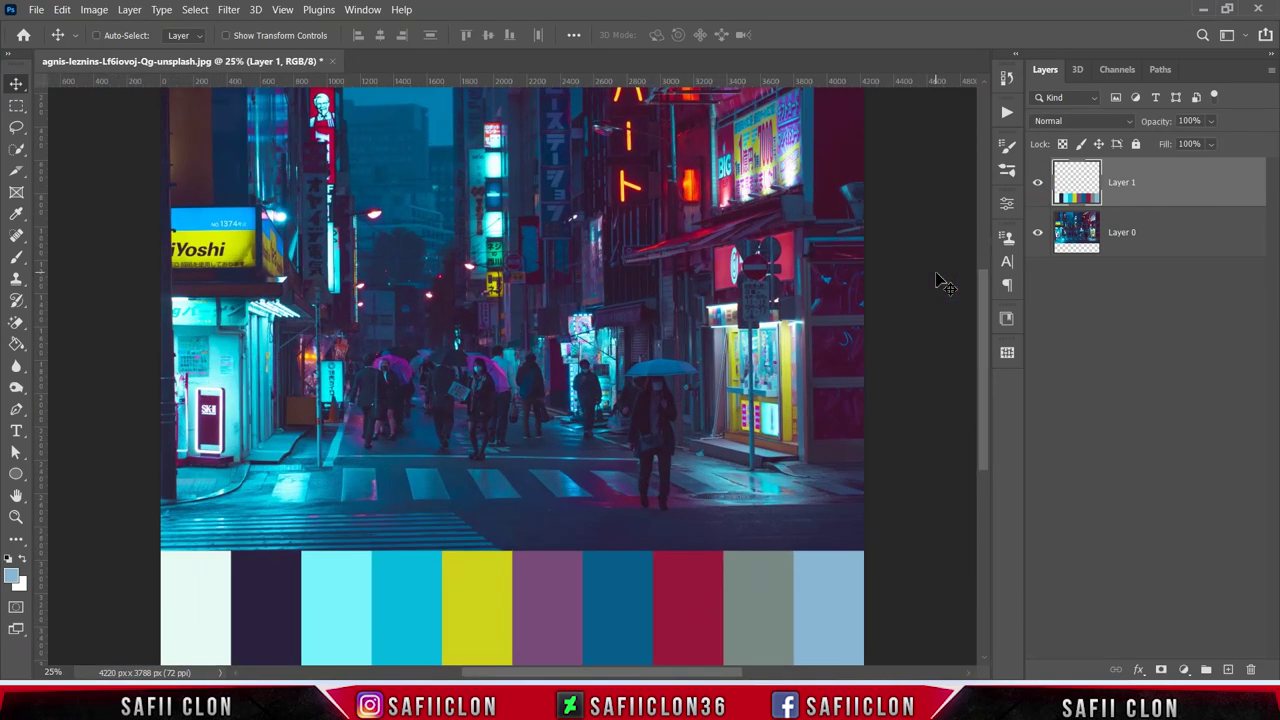
key(ctrl+minus)
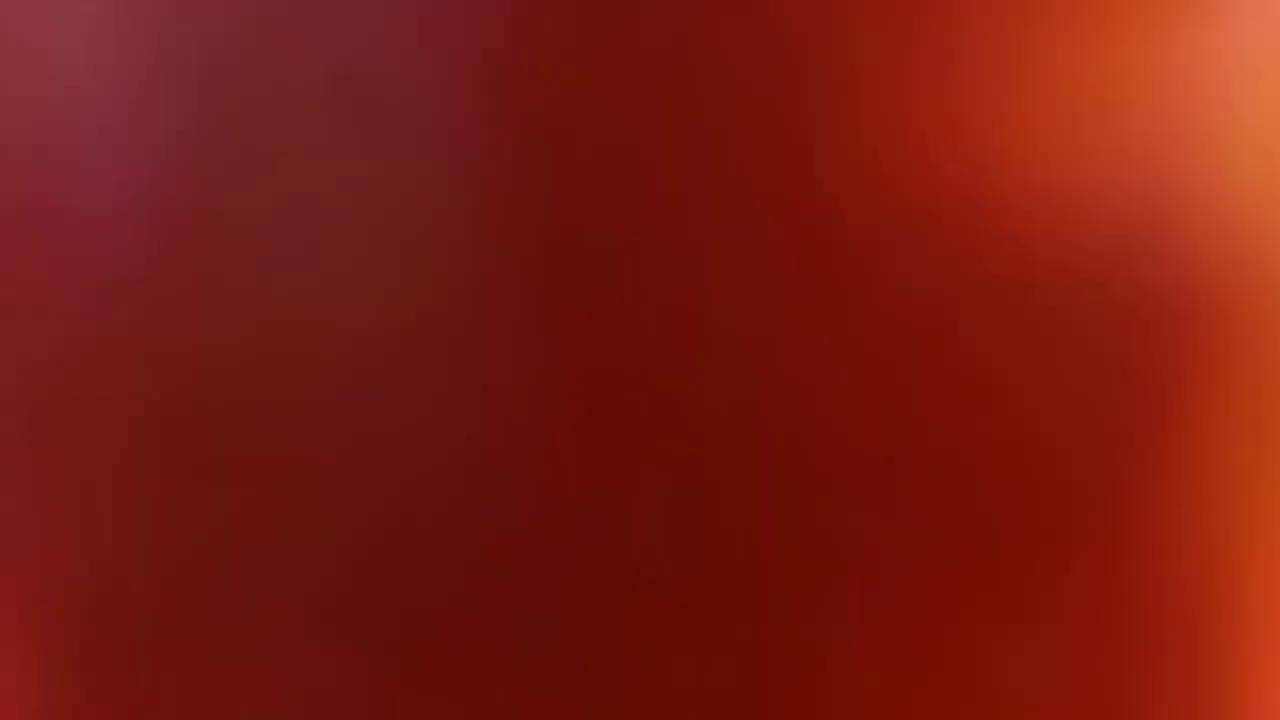